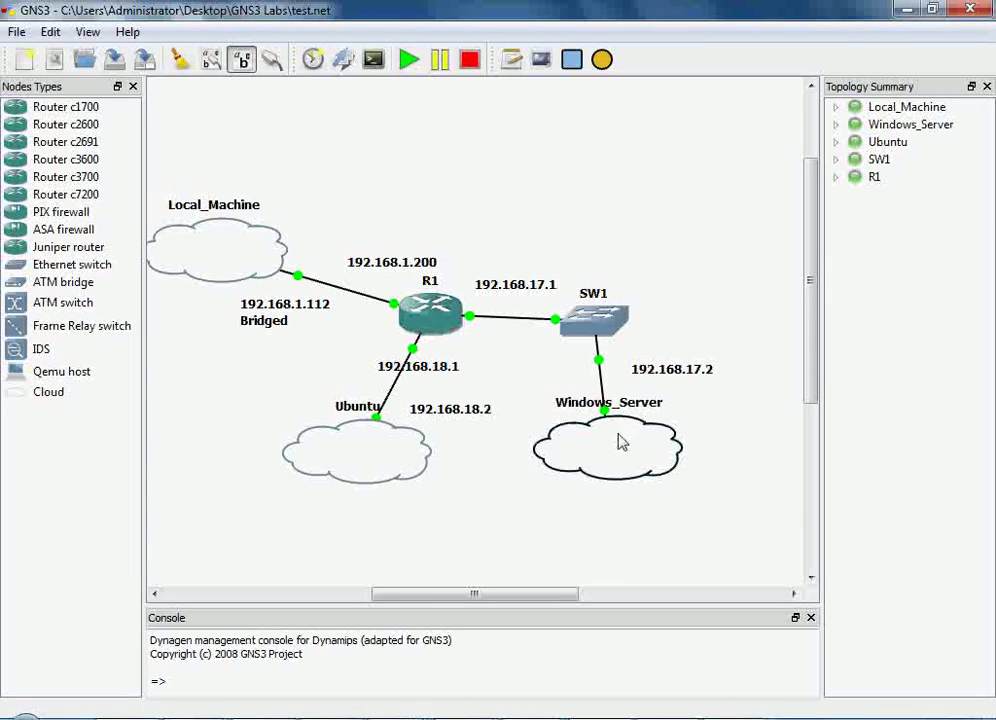
Bring the running Server1 VirtualBox window up over the GNS3 R1 topology
click(400, 714)
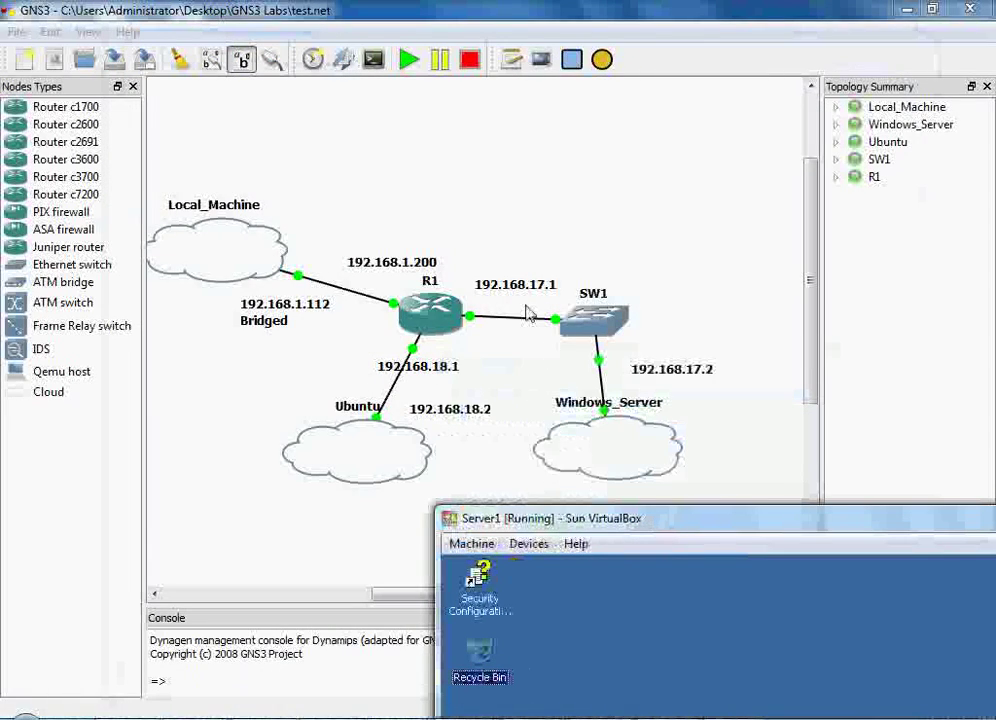
Move the Server1 window aside and open a command prompt in the guest
drag(729, 518, 374, 51)
click(122, 657)
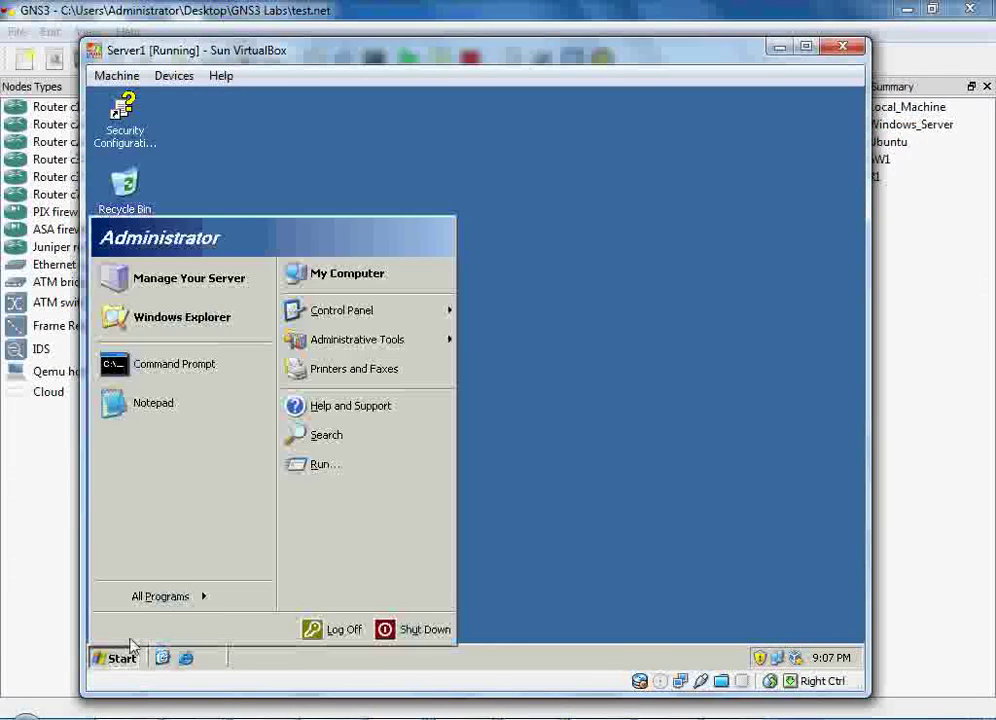
click(345, 464)
key(Return)
Run ipconfig to confirm 192.168.17.2 with gateway 192.168.17.1, then ping 192.168.17.1
text(ip)
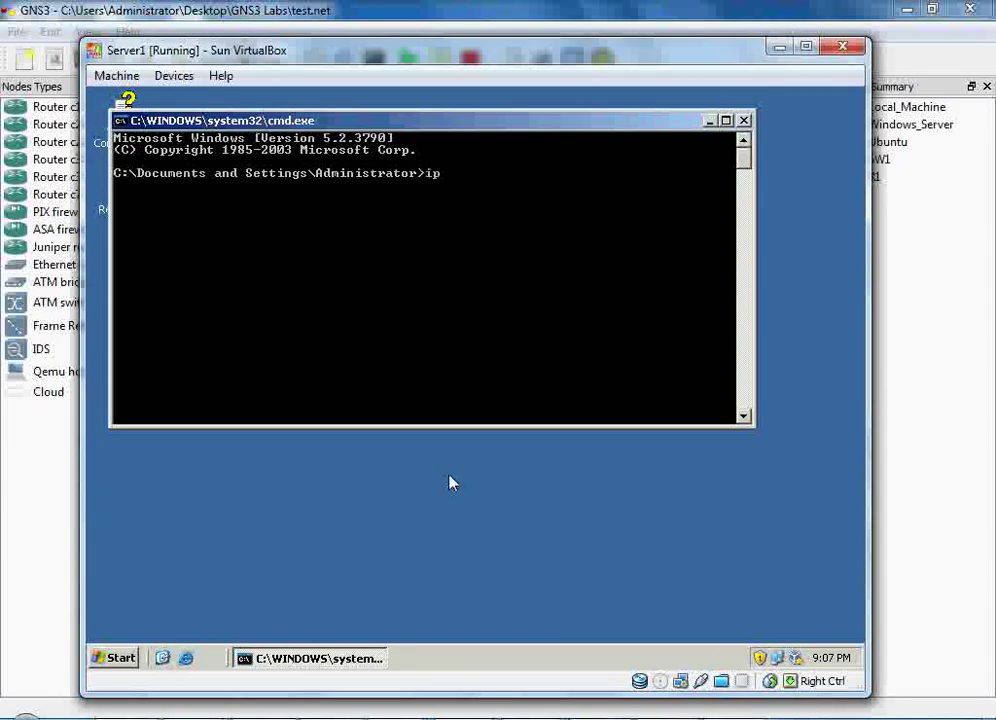
text(config)
key(Return)
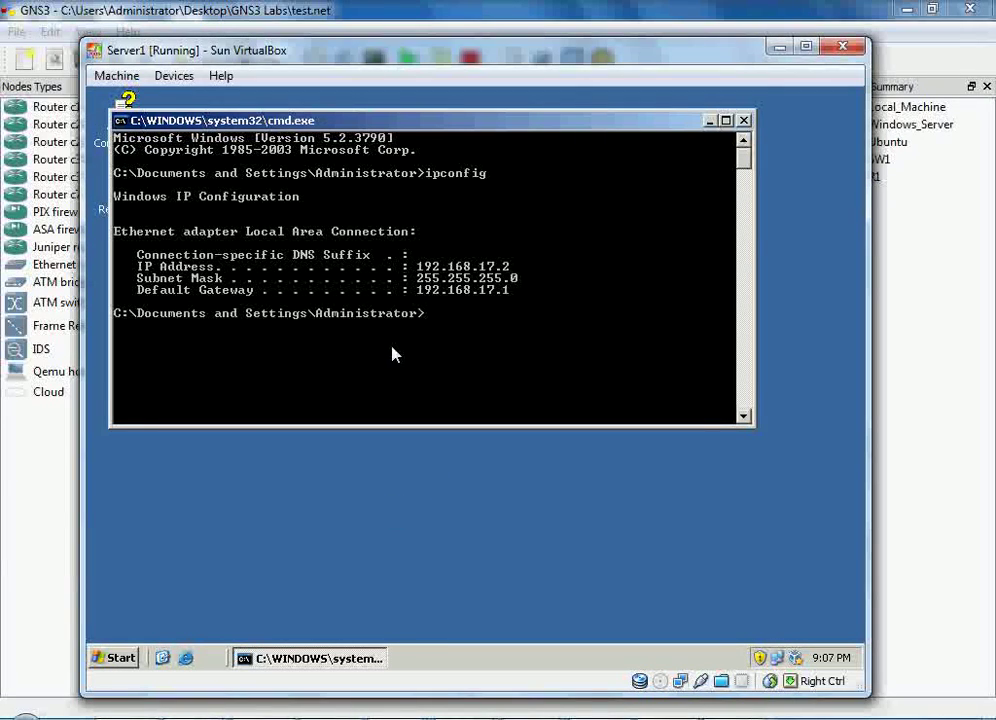
text(ping 192.168)
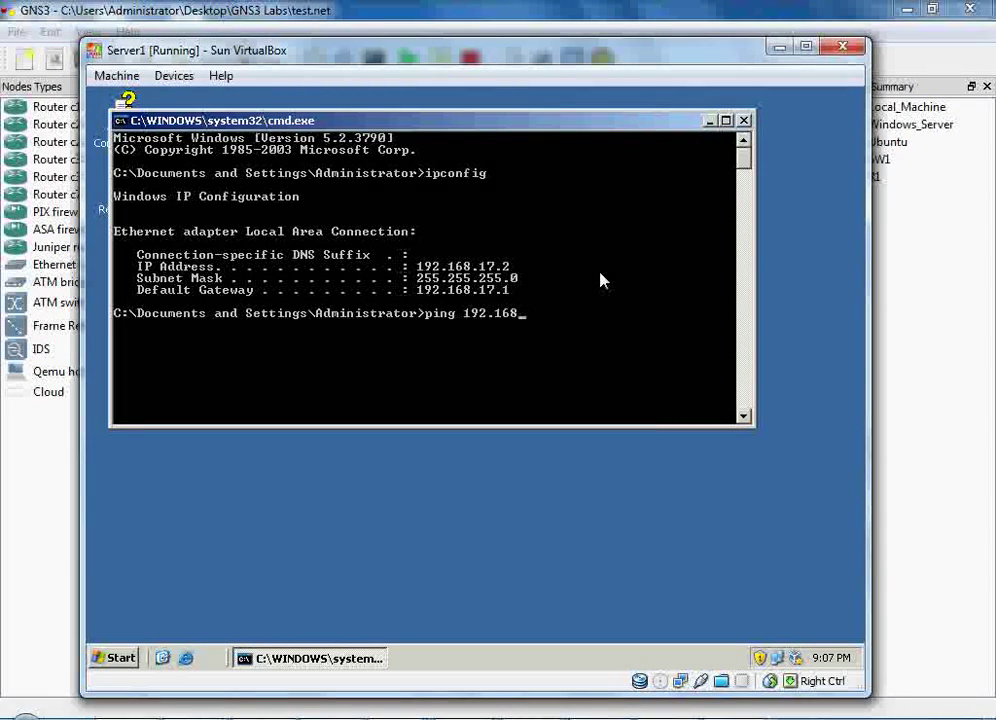
text(.17.1)
key(Return)
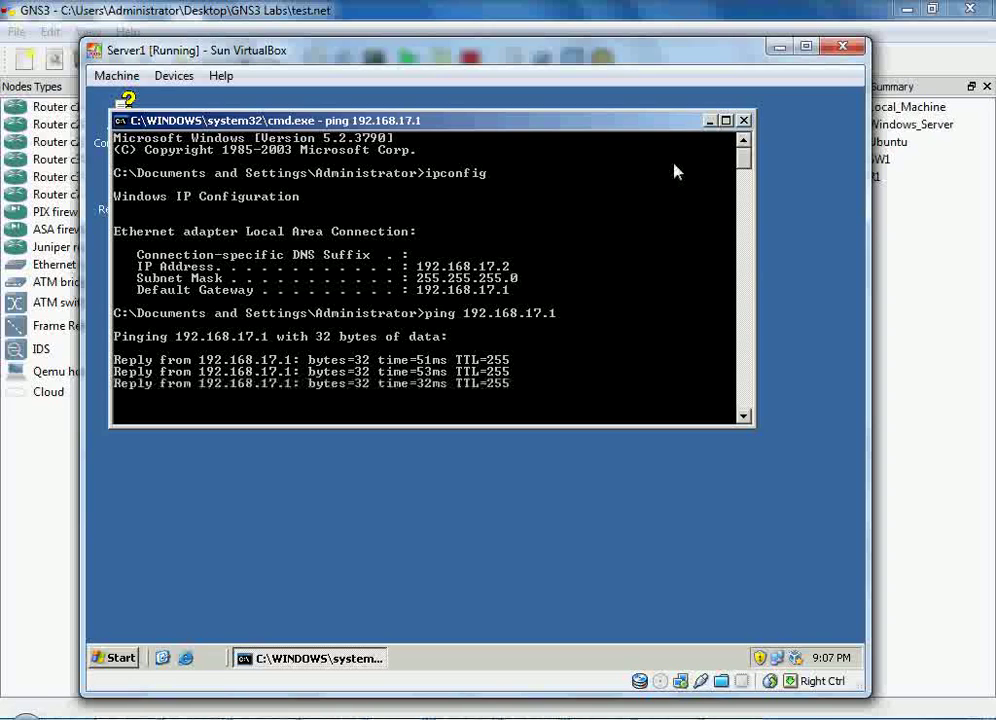
Verify Server1's Adapter 1 is bridged to Microsoft Loopback Adapter #4, closing settings unchanged
click(709, 121)
click(174, 76)
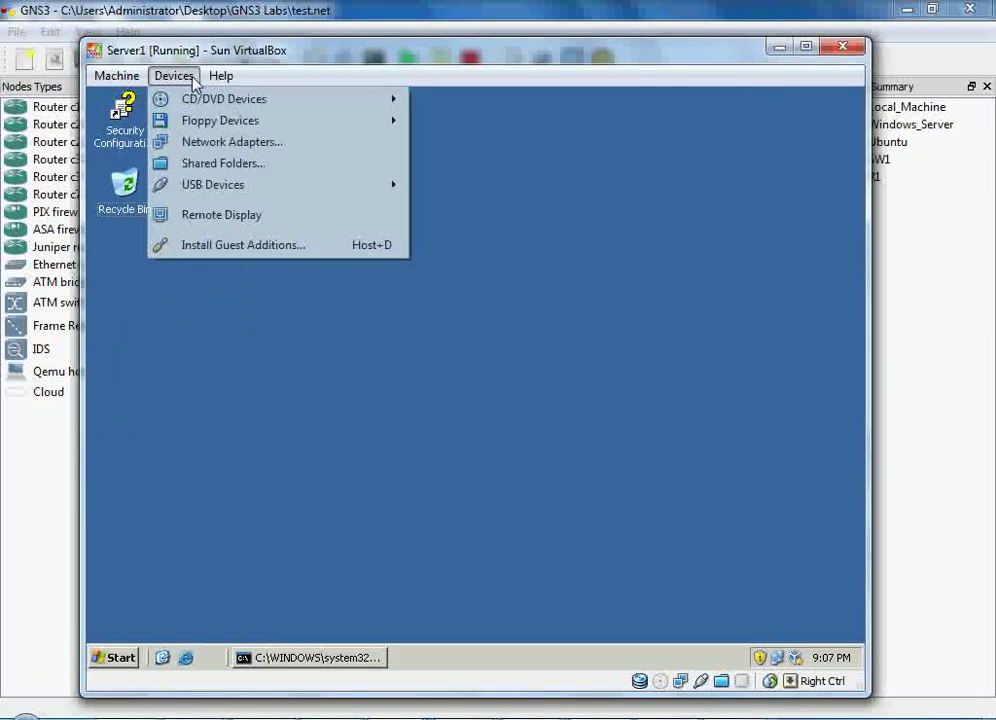
click(226, 148)
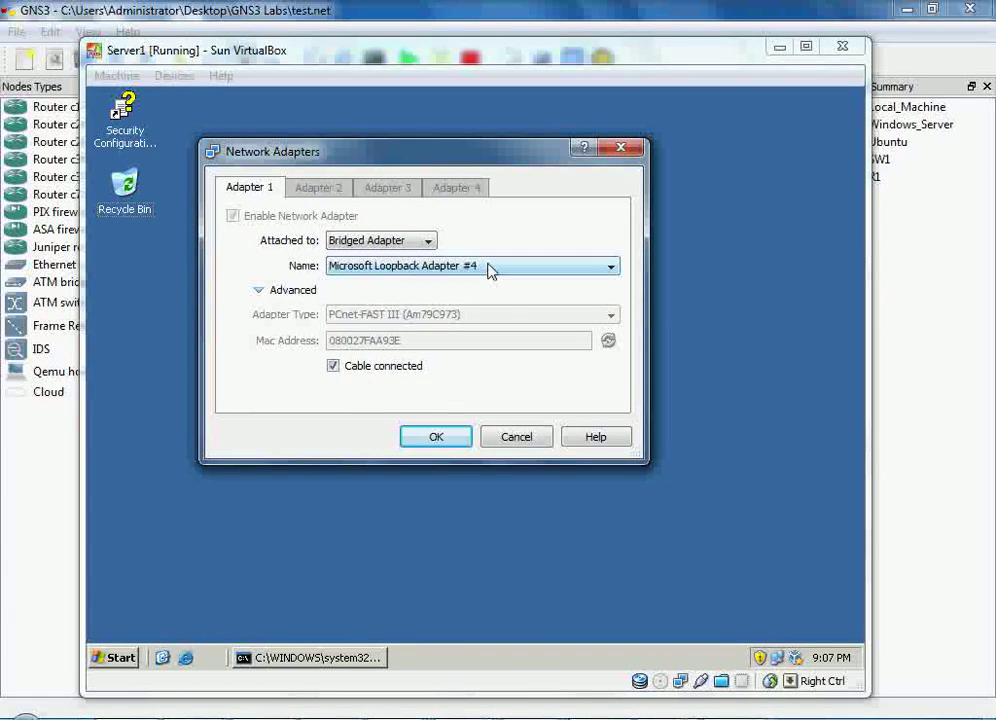
click(518, 438)
right_click(776, 657)
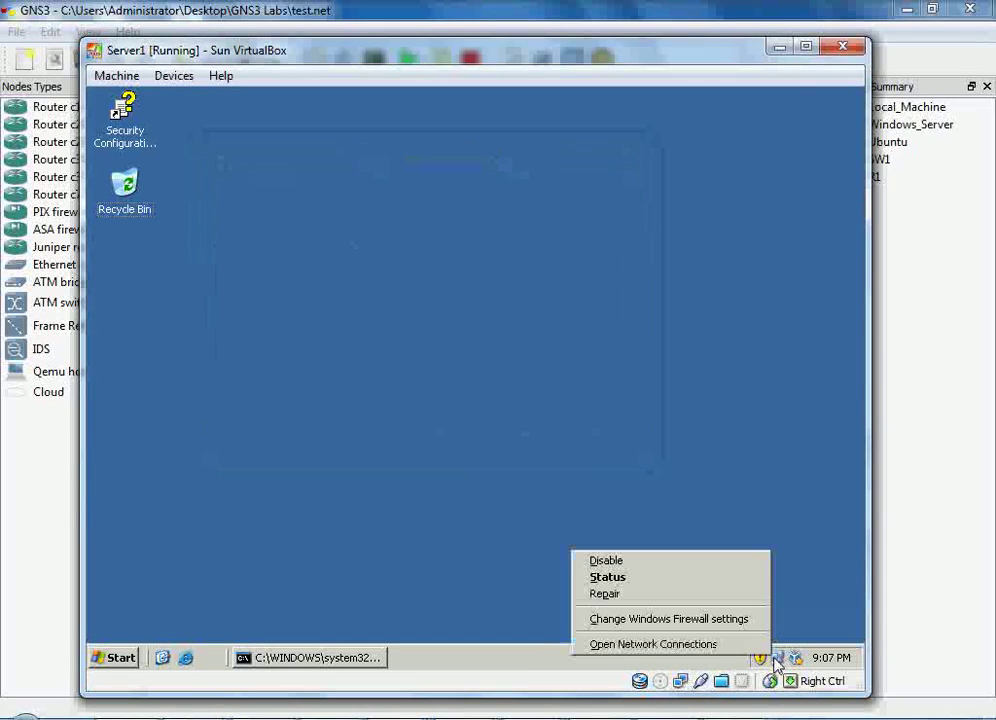
Inspect the guest's TCP/IP settings: 192.168.17.2, gateway 192.168.17.1, DNS 192.168.1.1
click(667, 579)
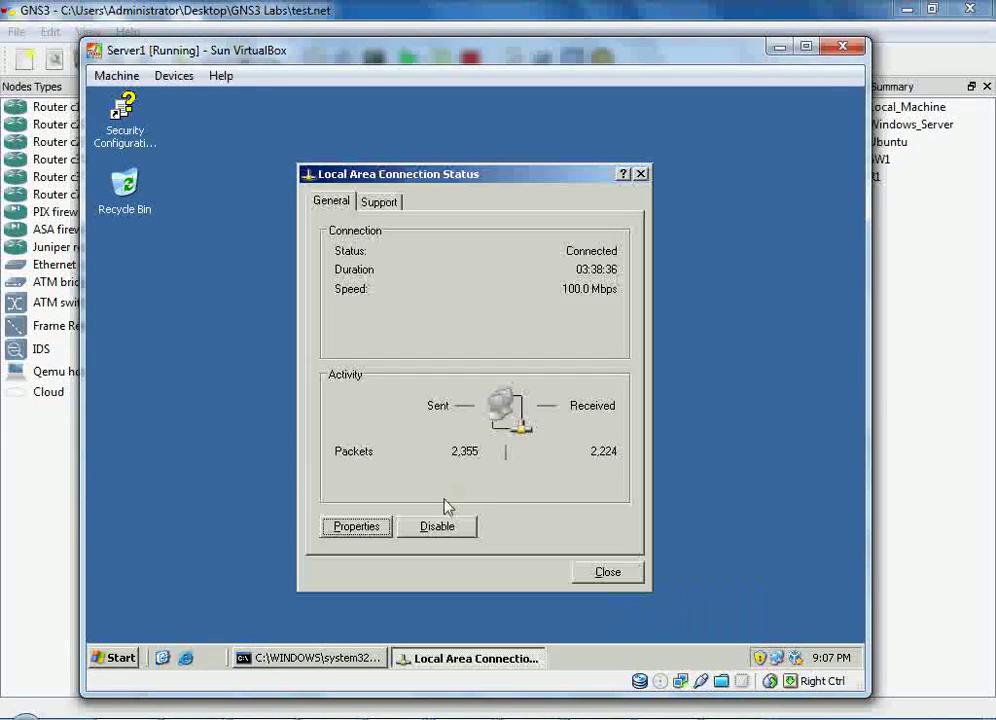
click(362, 526)
double_click(325, 346)
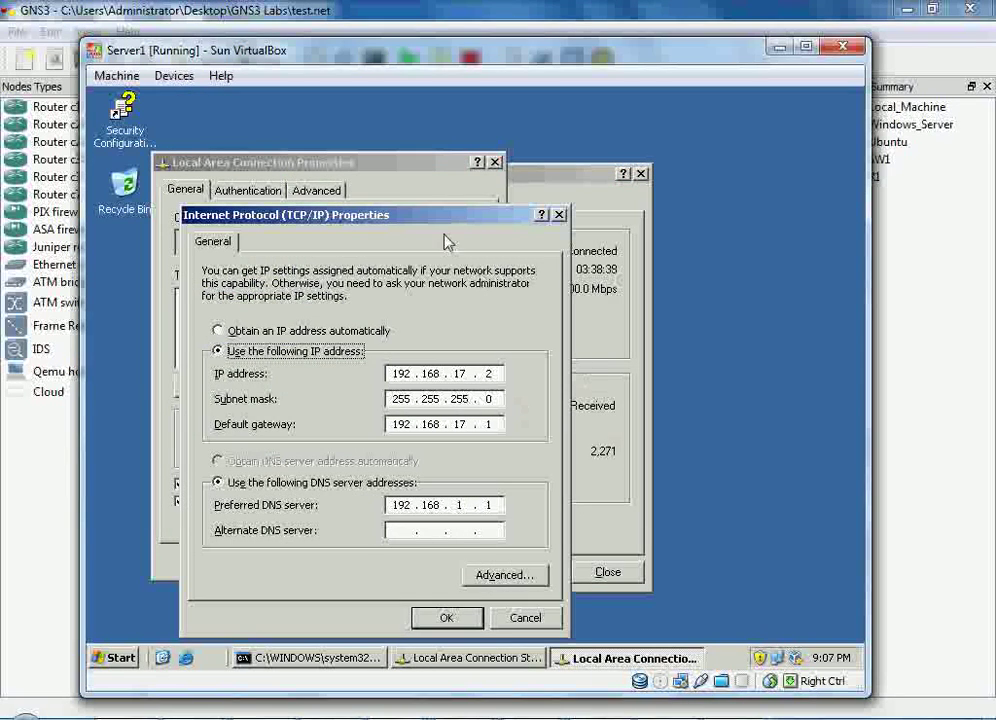
drag(409, 220, 607, 170)
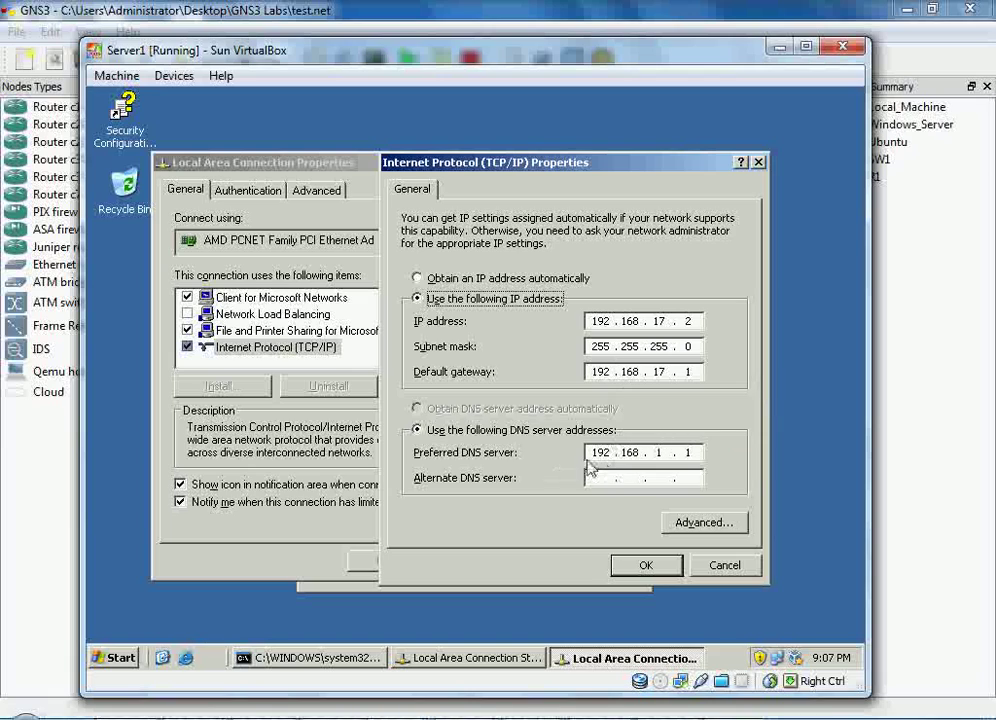
double_click(598, 454)
text(192.168.1.)
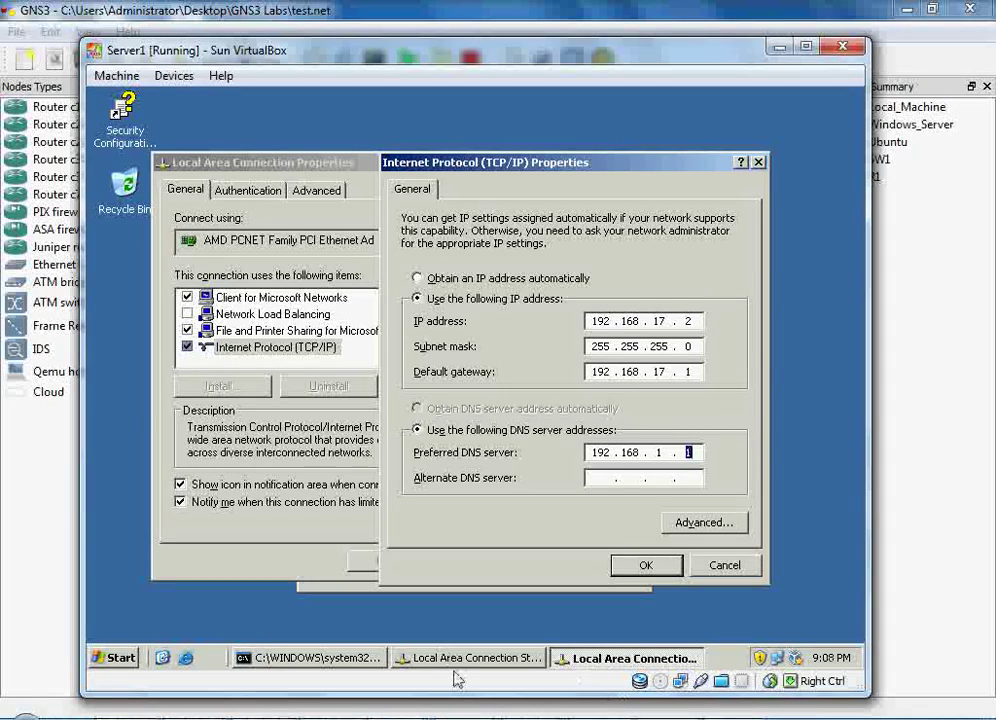
click(628, 708)
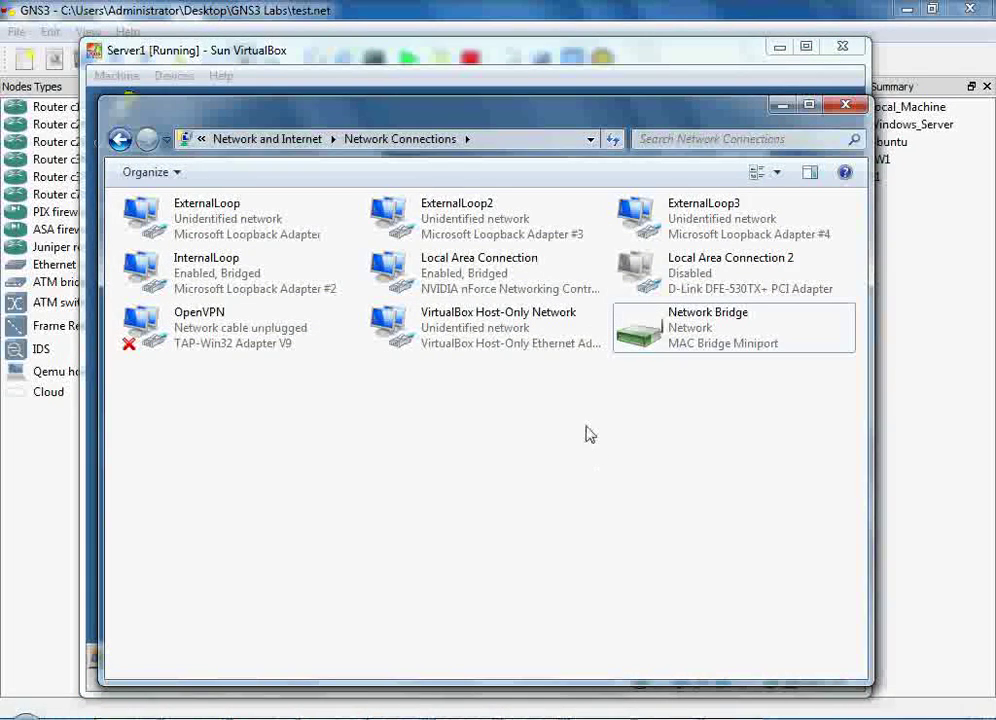
drag(535, 121, 497, 134)
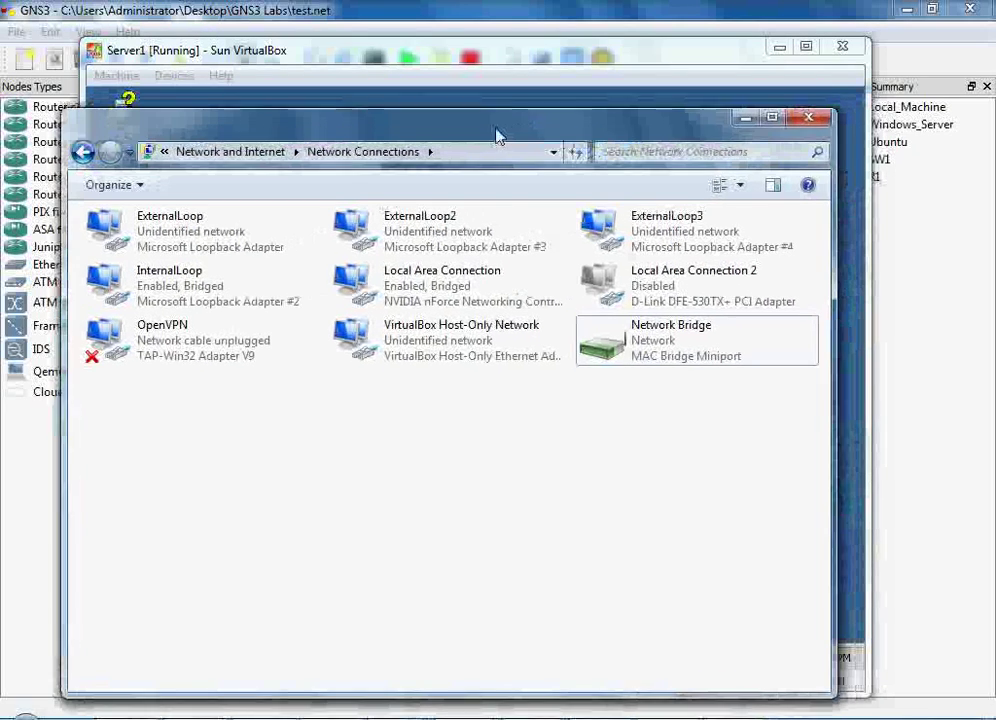
click(689, 231)
right_click(689, 231)
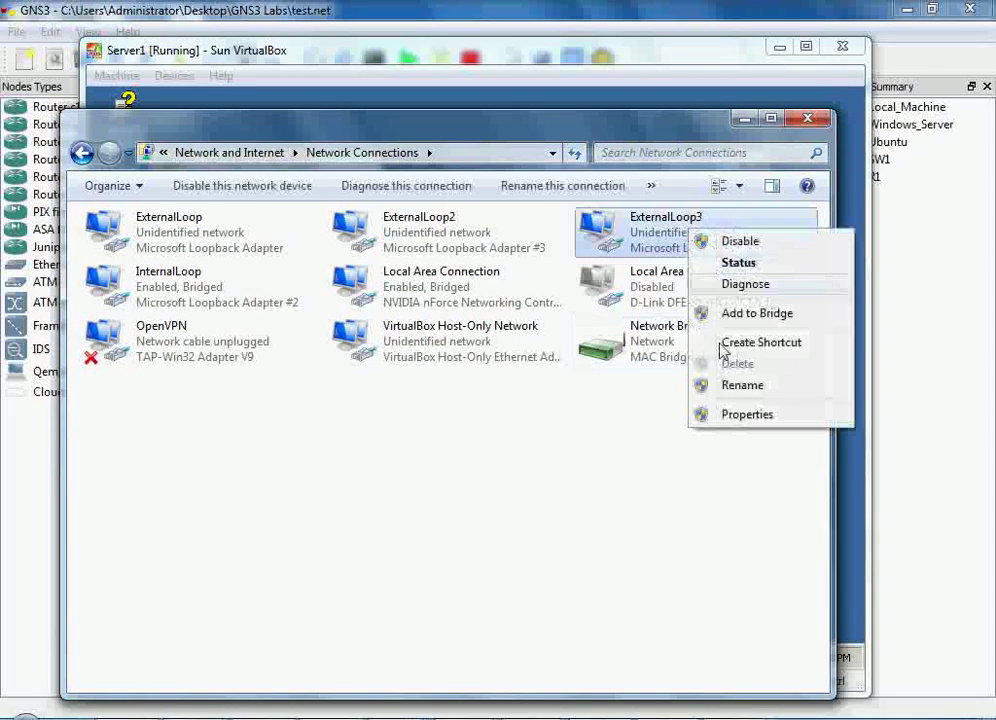
click(746, 416)
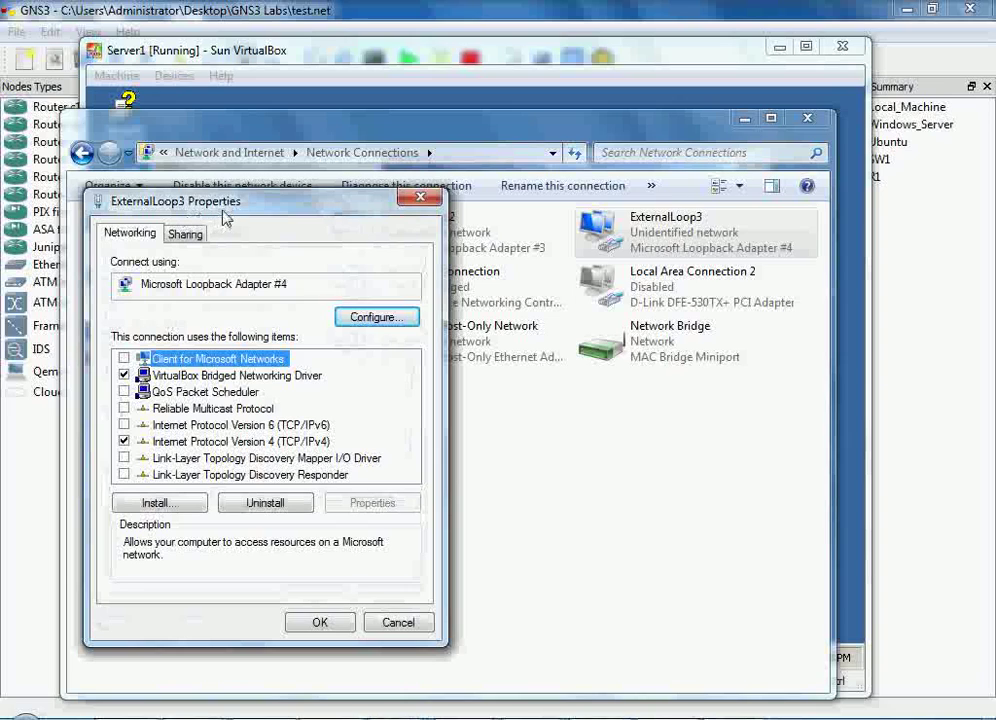
drag(220, 218, 434, 187)
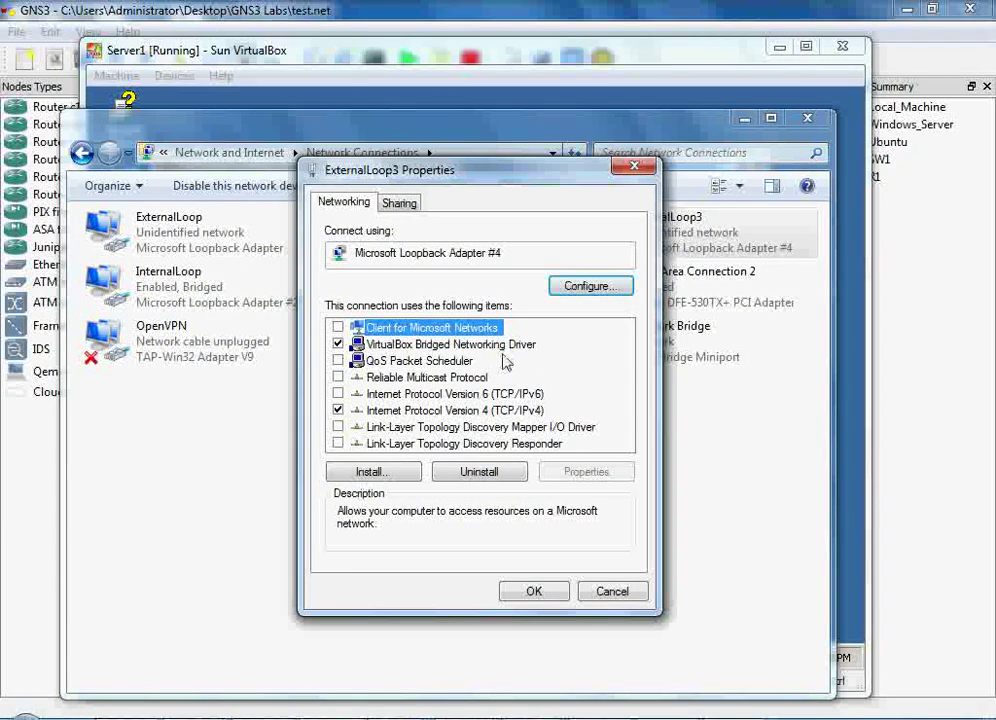
click(398, 346)
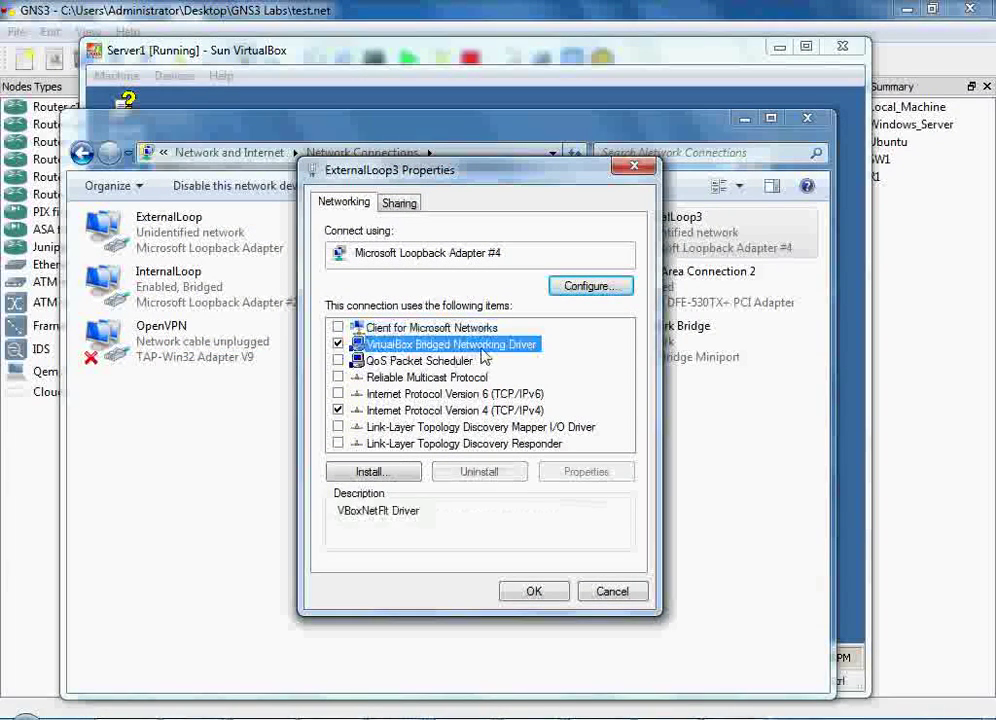
click(416, 414)
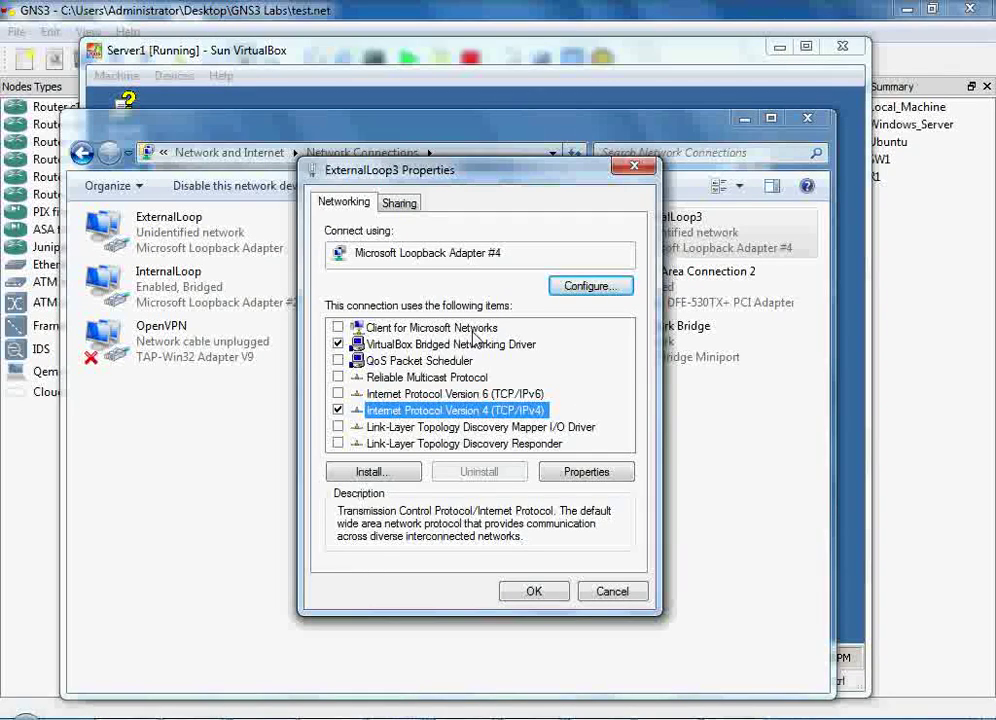
click(606, 471)
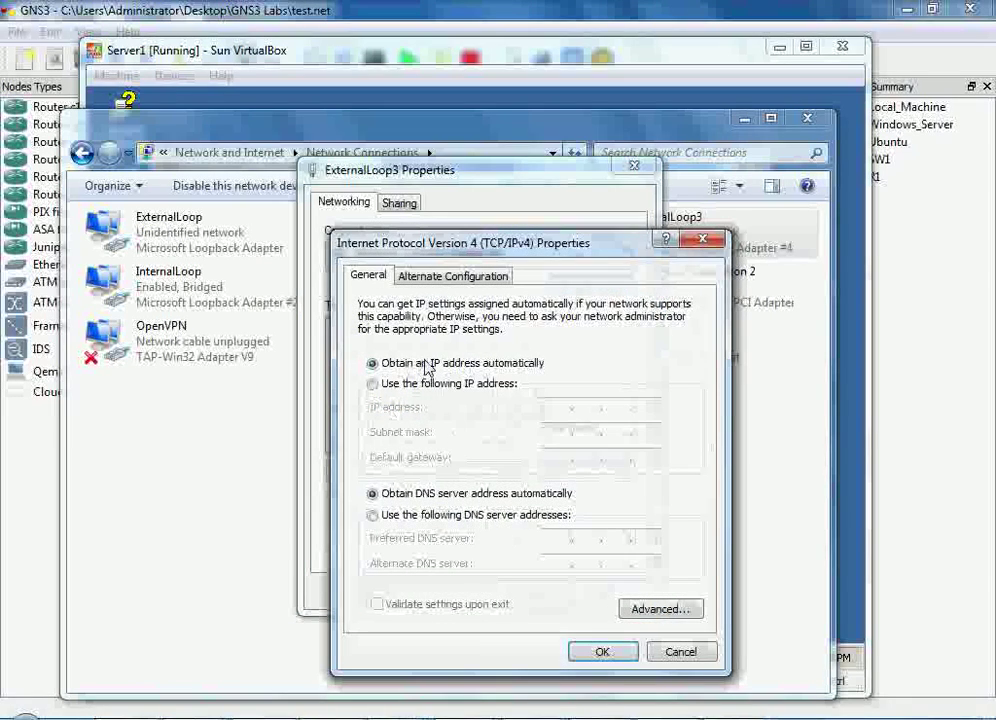
click(680, 651)
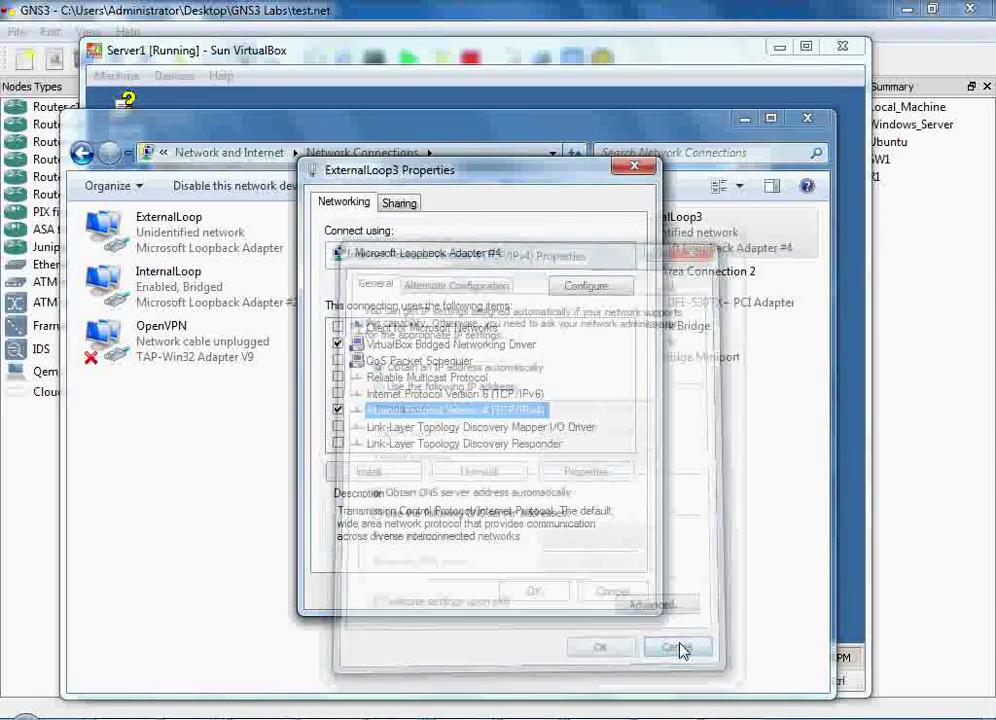
click(614, 592)
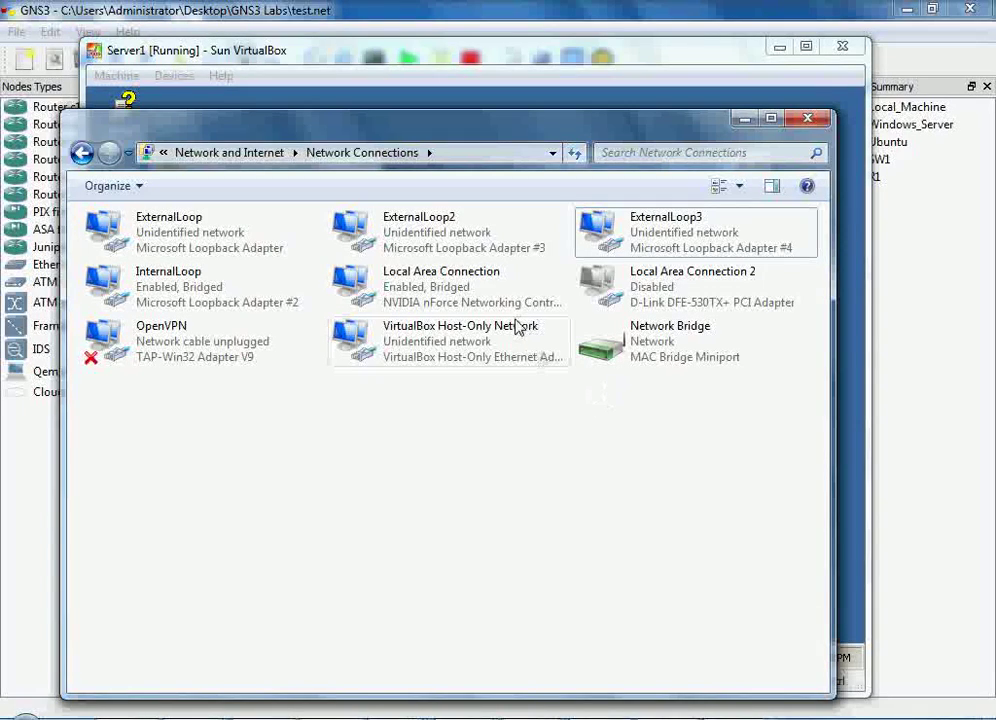
In the PCLinux guest, stop the old ping and start pinging 192.168.18.1
mouse_move(398, 714)
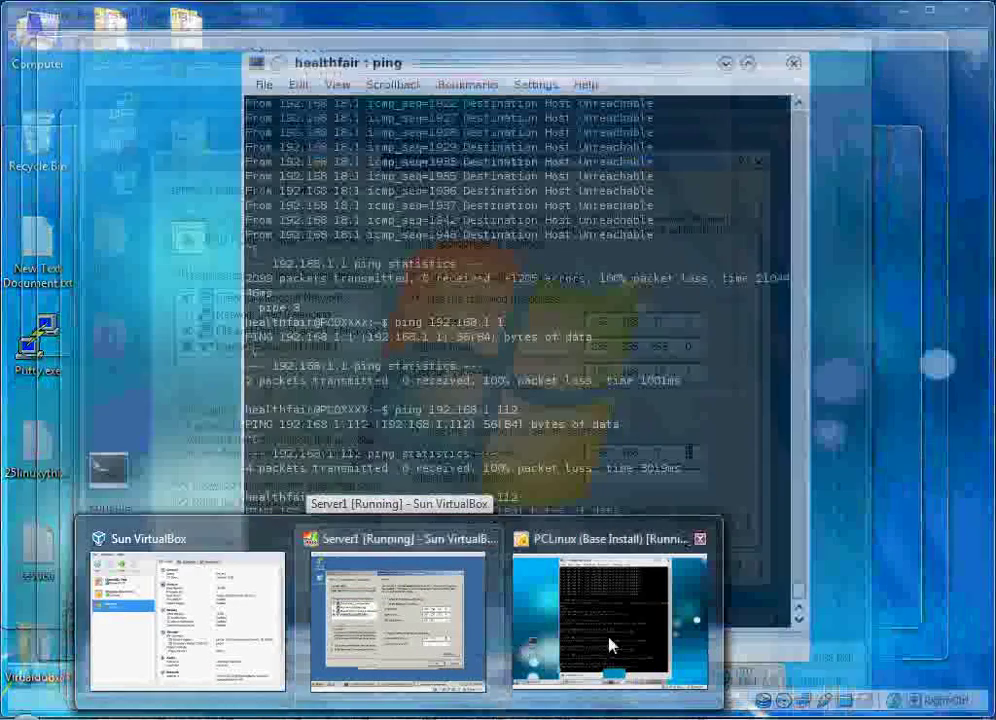
click(609, 645)
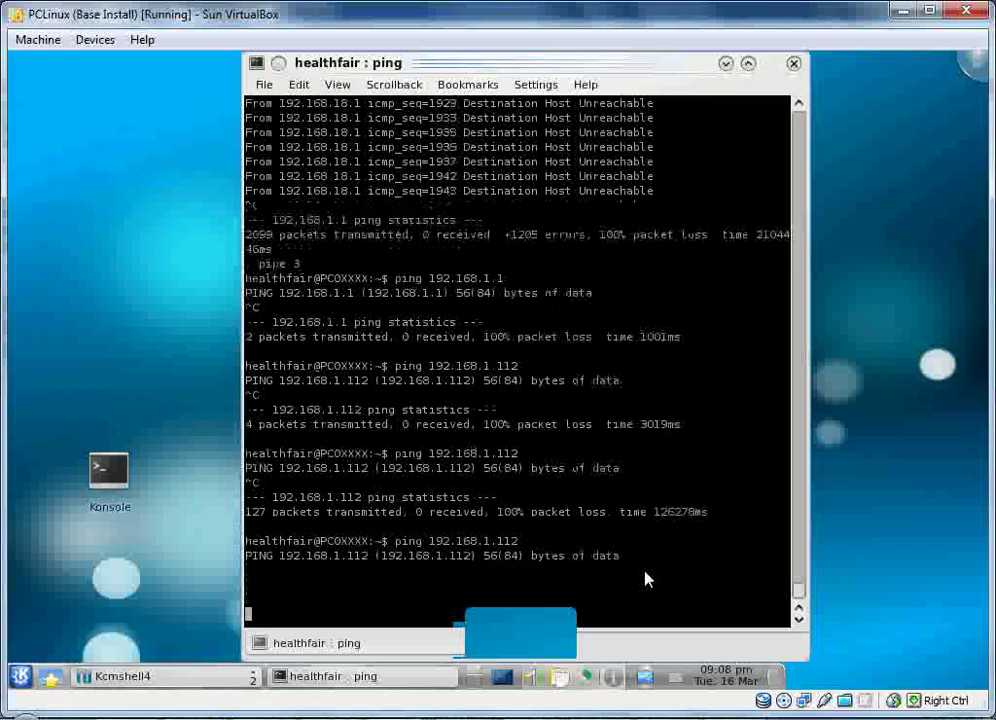
key(ctrl+c)
text(ping )
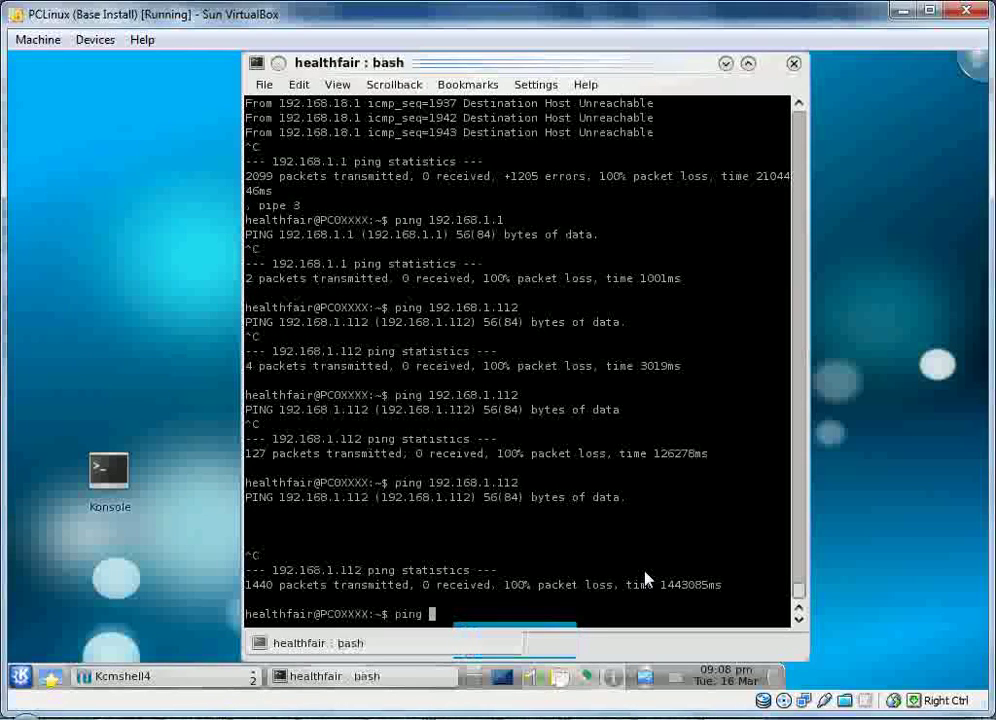
text(192.16)
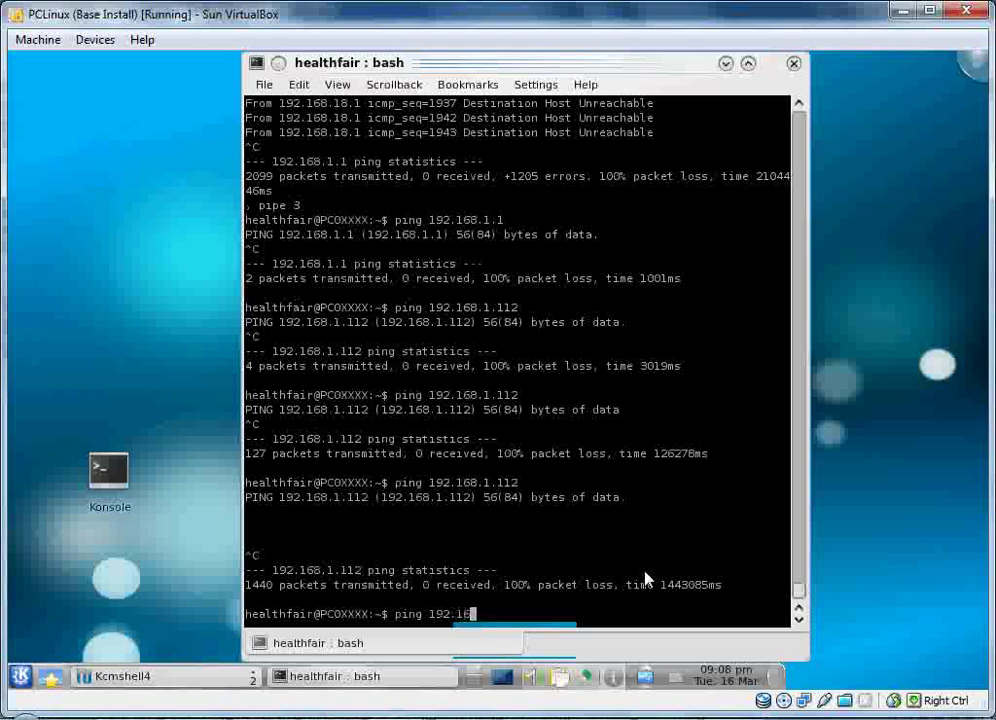
text(8.18.1)
key(Return)
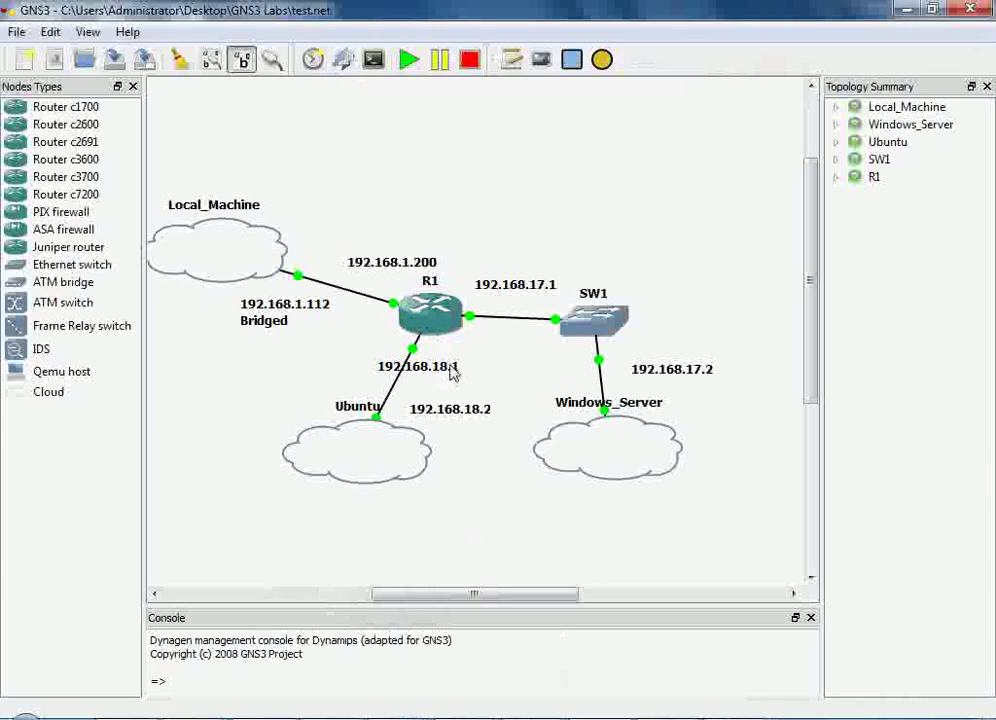
Stop the PCLinux ping after 19 of 19 replies and minimize the VM window
mouse_move(400, 712)
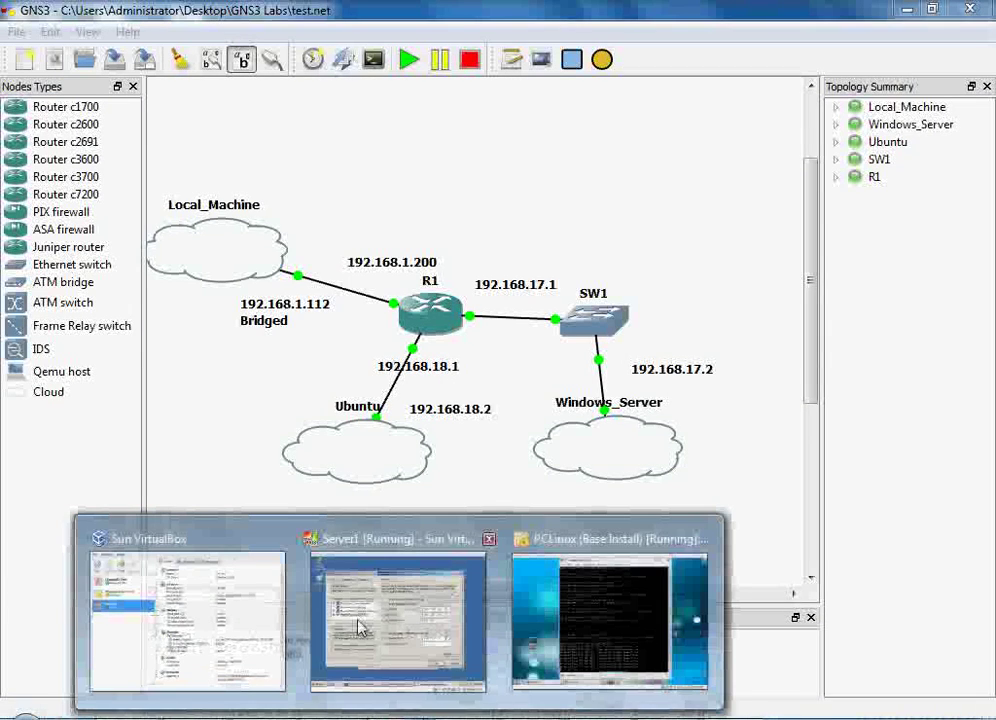
click(582, 629)
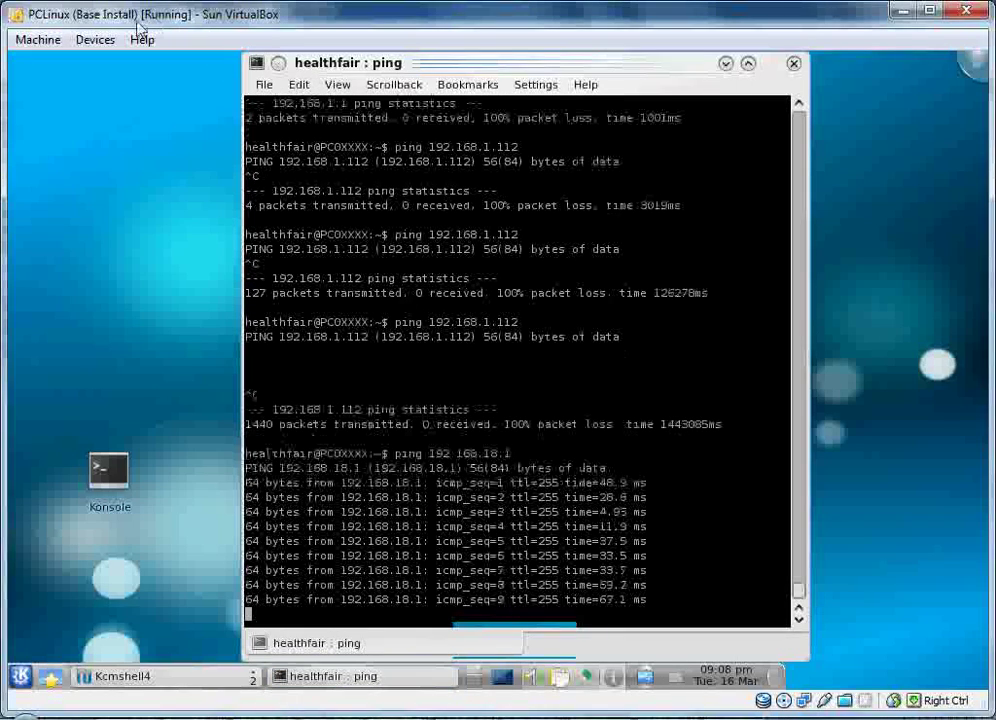
click(95, 39)
key(Escape)
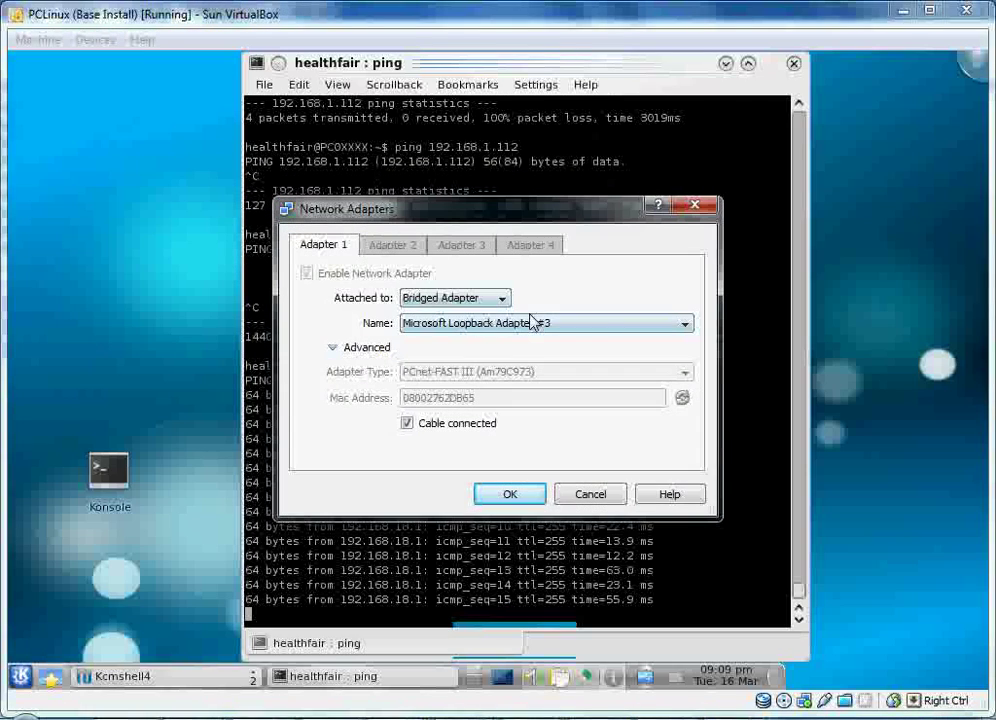
click(592, 497)
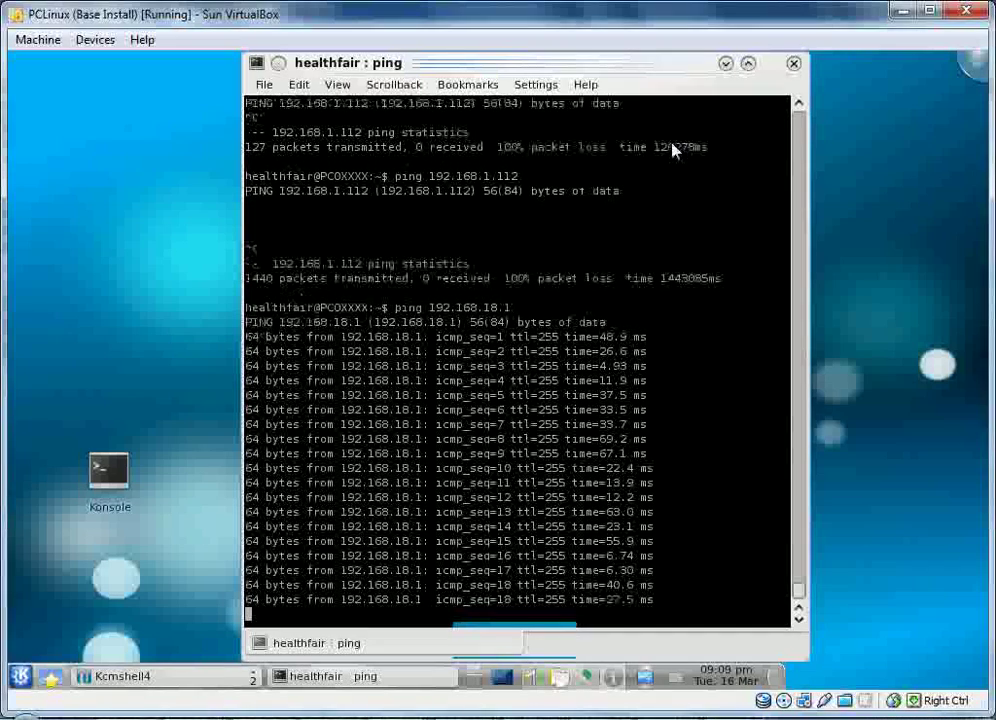
key(ctrl+c)
click(904, 12)
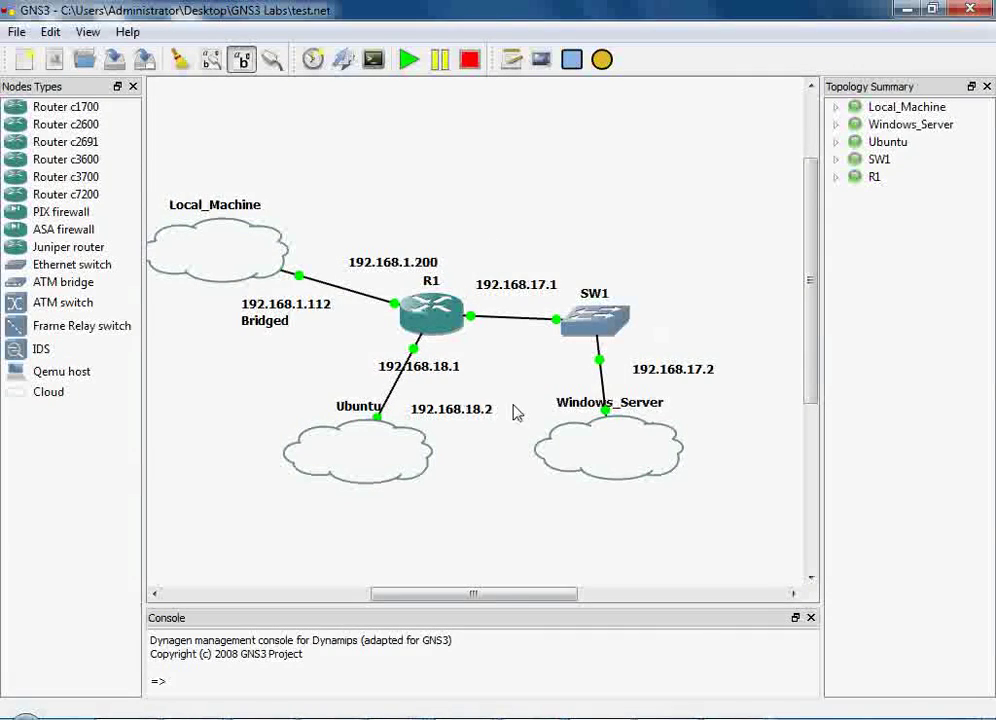
right_click(630, 457)
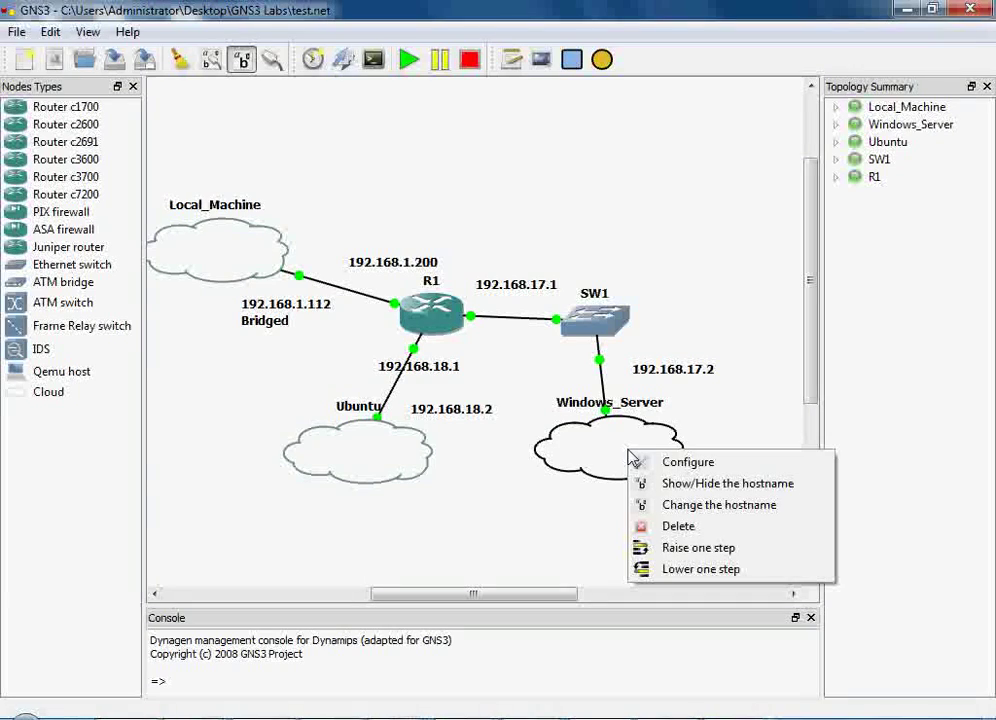
click(642, 462)
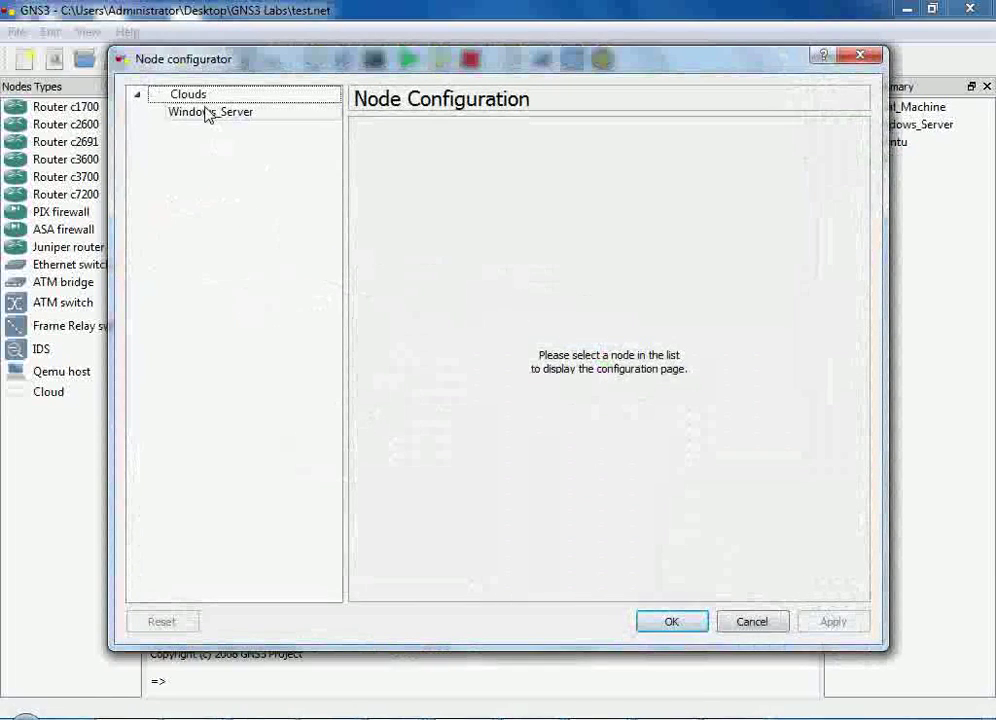
click(207, 114)
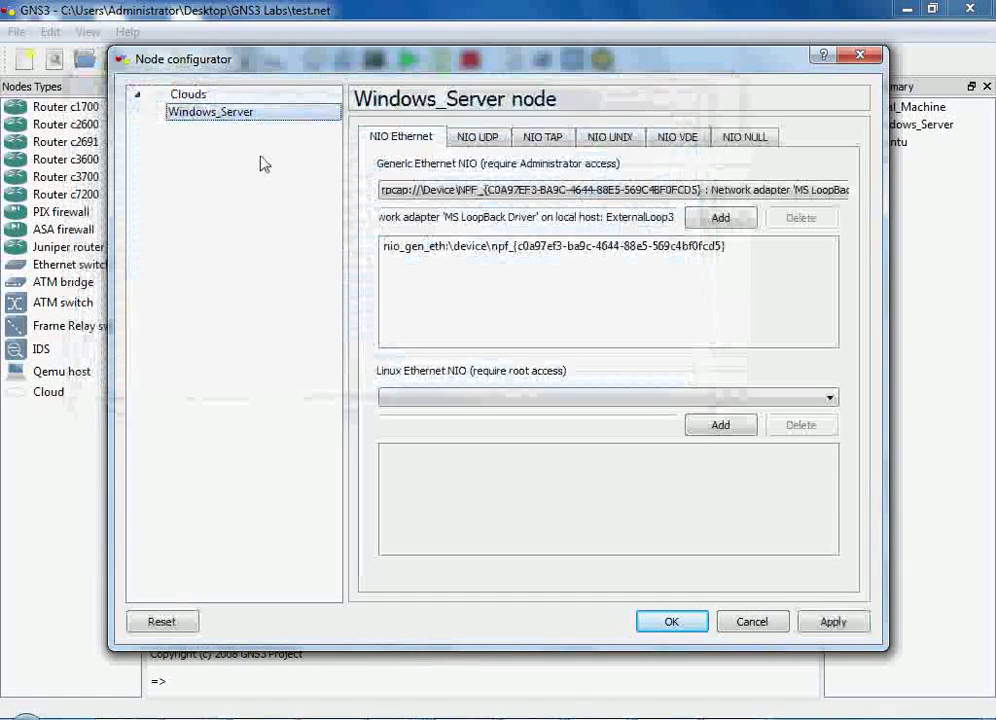
click(577, 255)
click(805, 196)
click(806, 200)
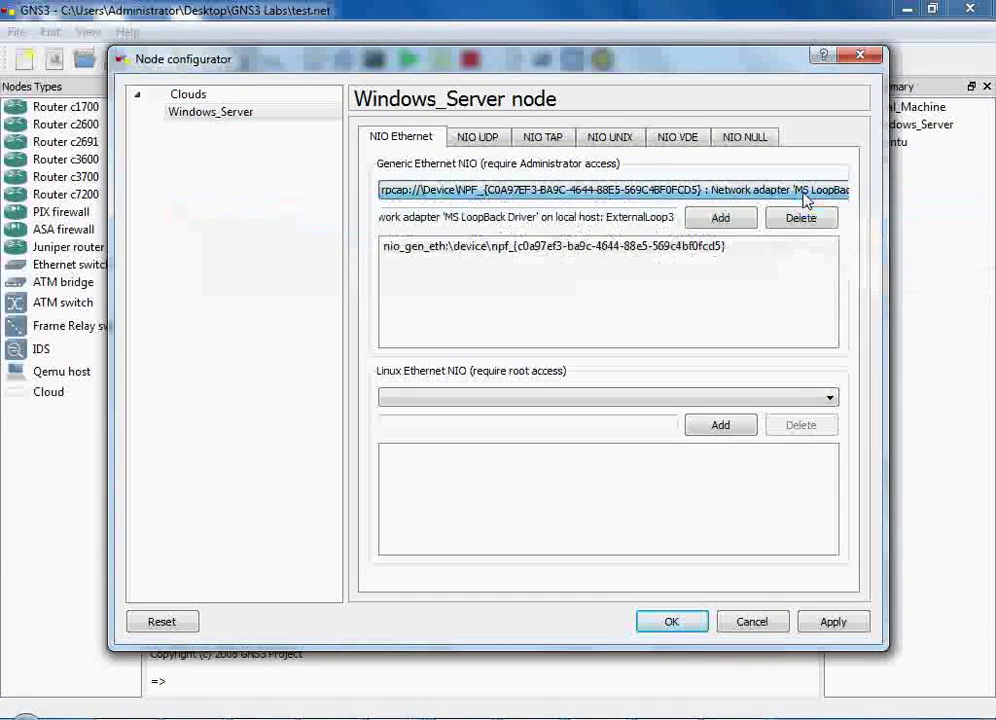
click(727, 256)
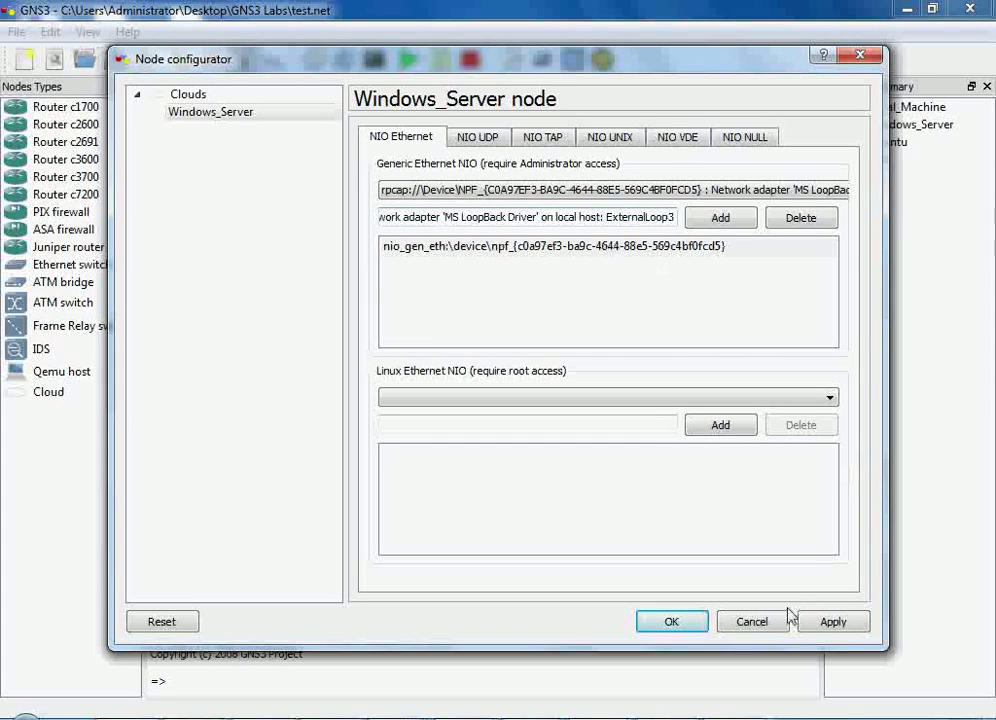
click(752, 621)
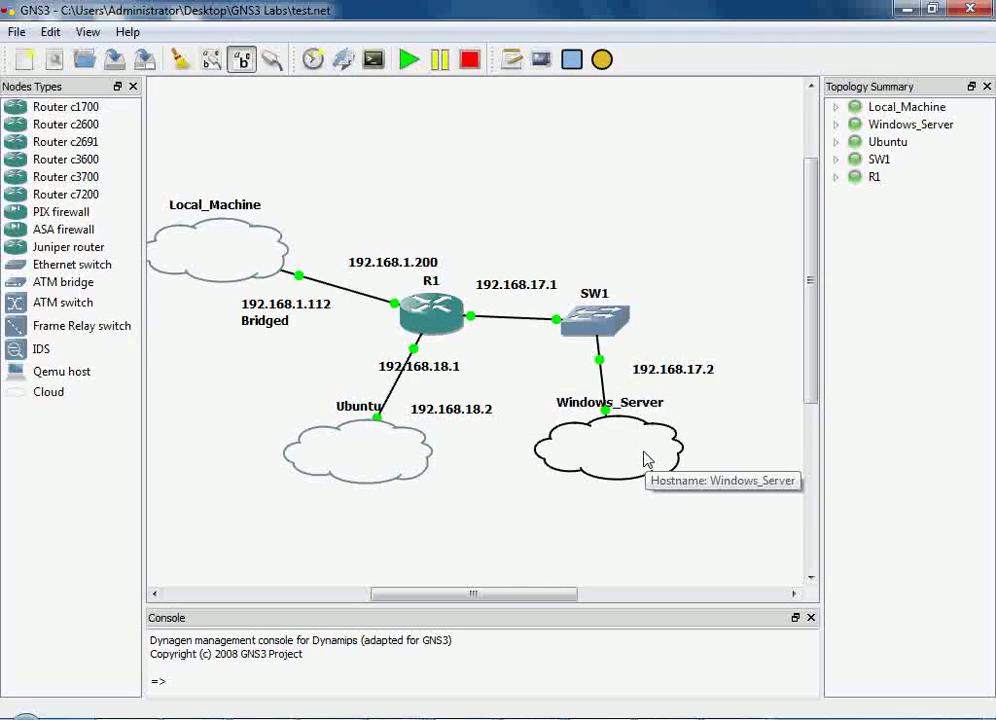
right_click(645, 460)
click(410, 450)
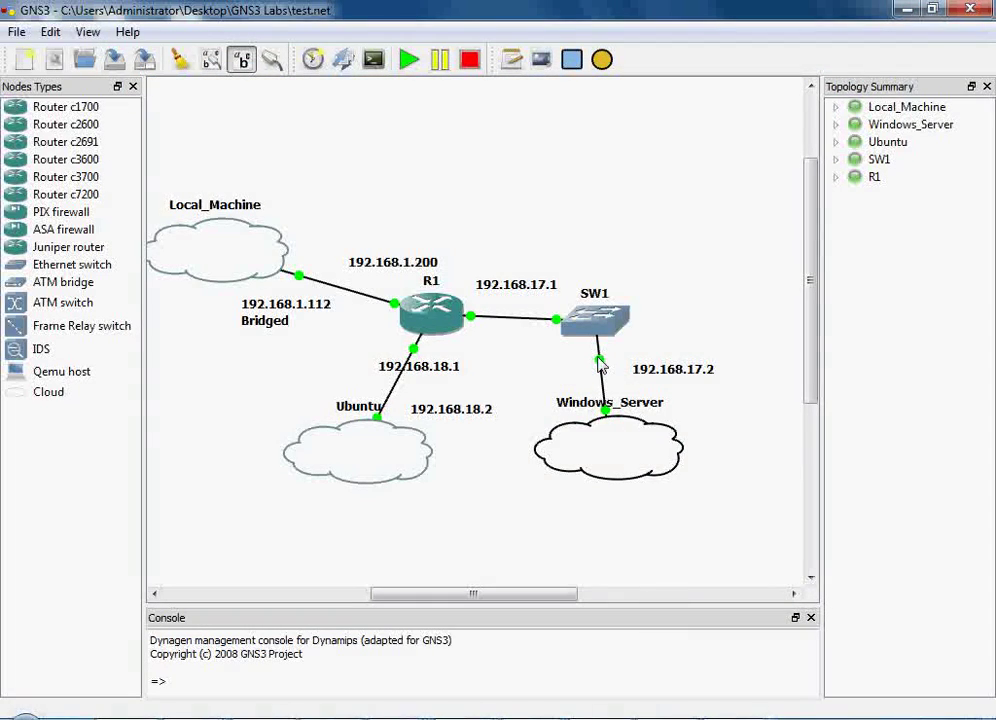
mouse_move(600, 365)
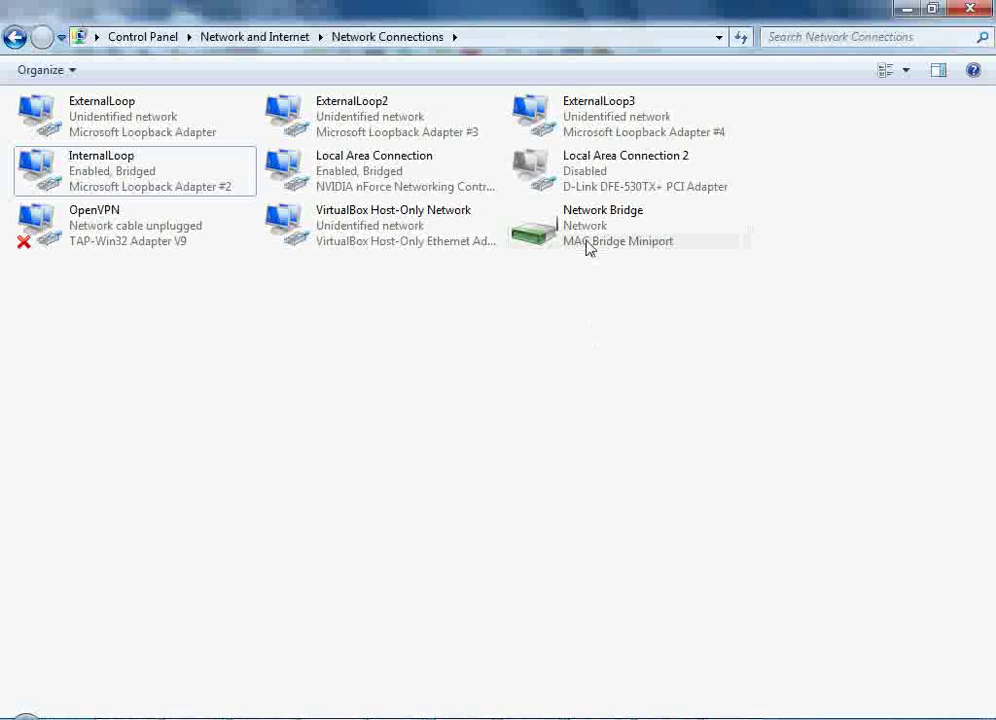
click(378, 180)
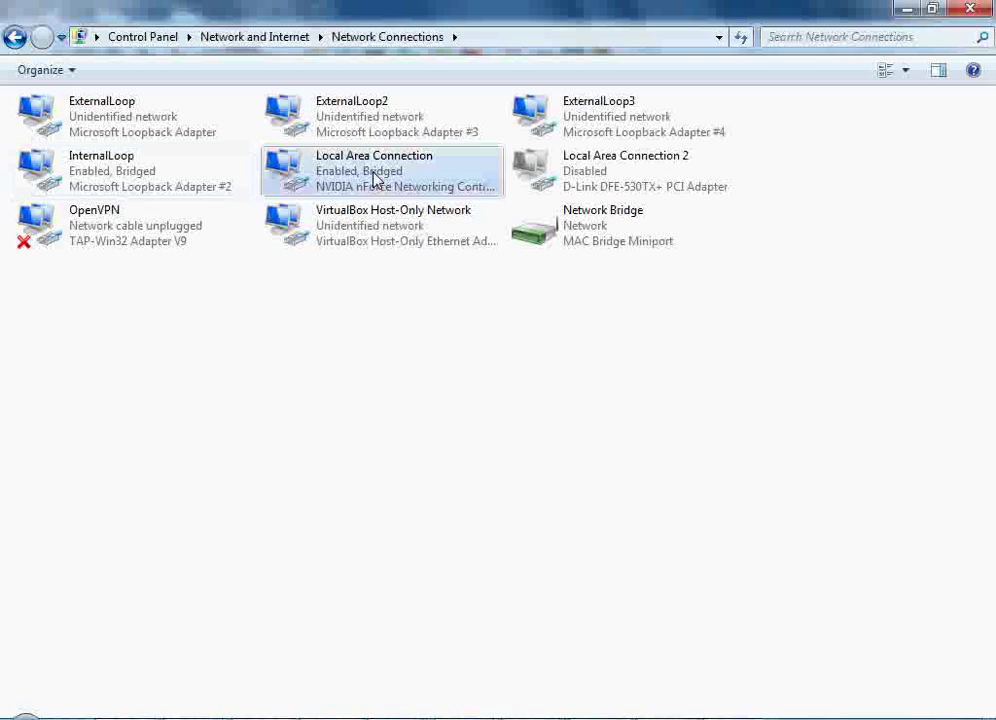
click(140, 180)
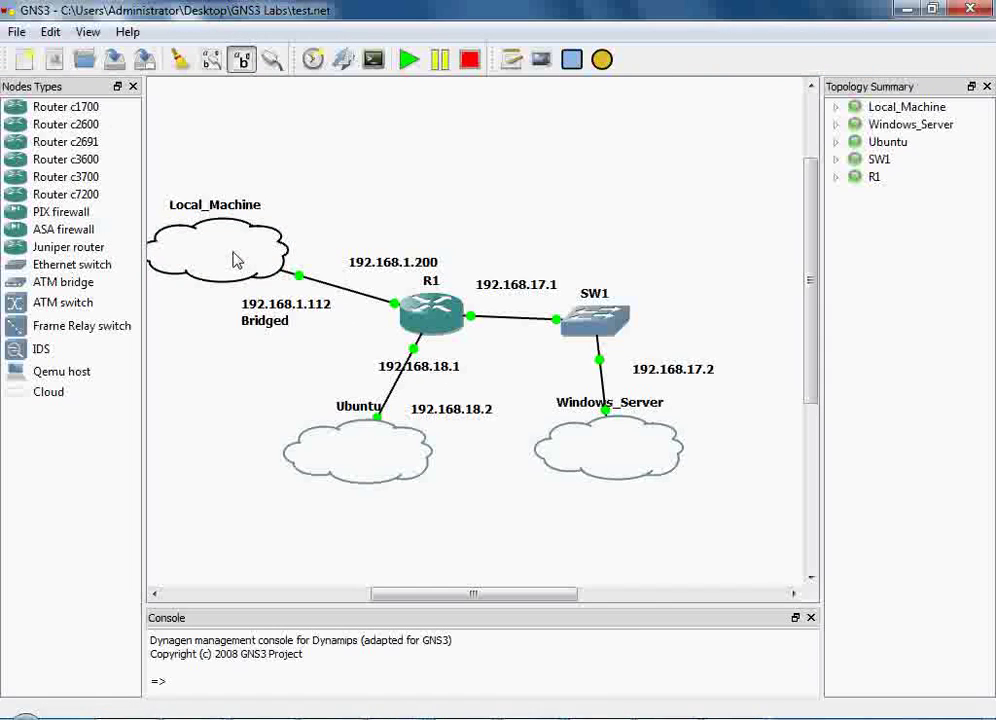
right_click(233, 259)
click(255, 266)
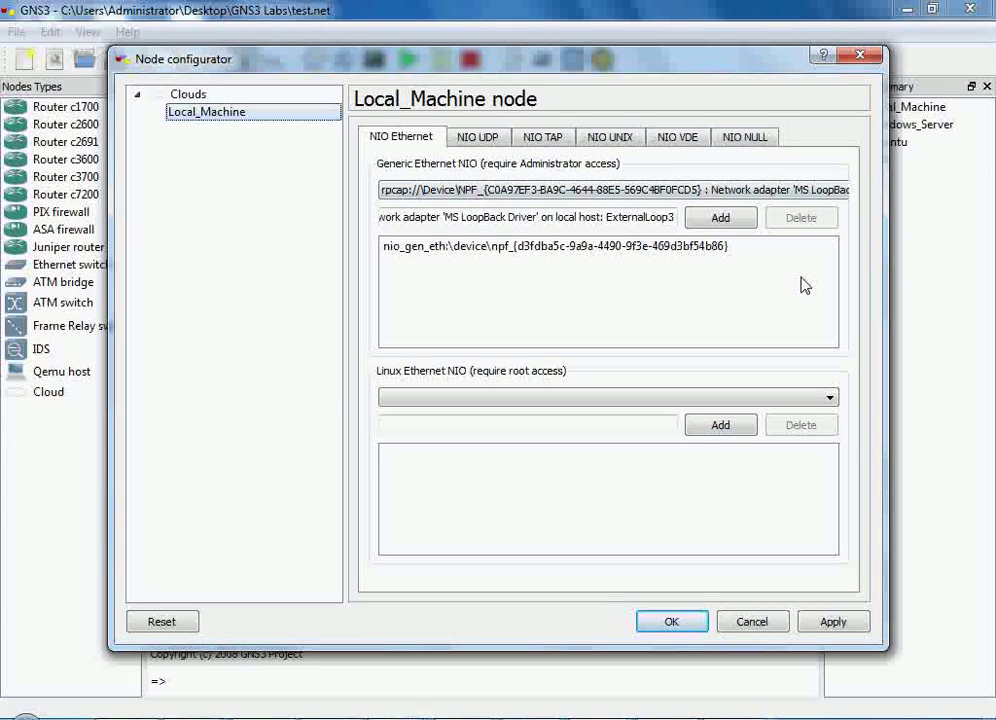
click(776, 190)
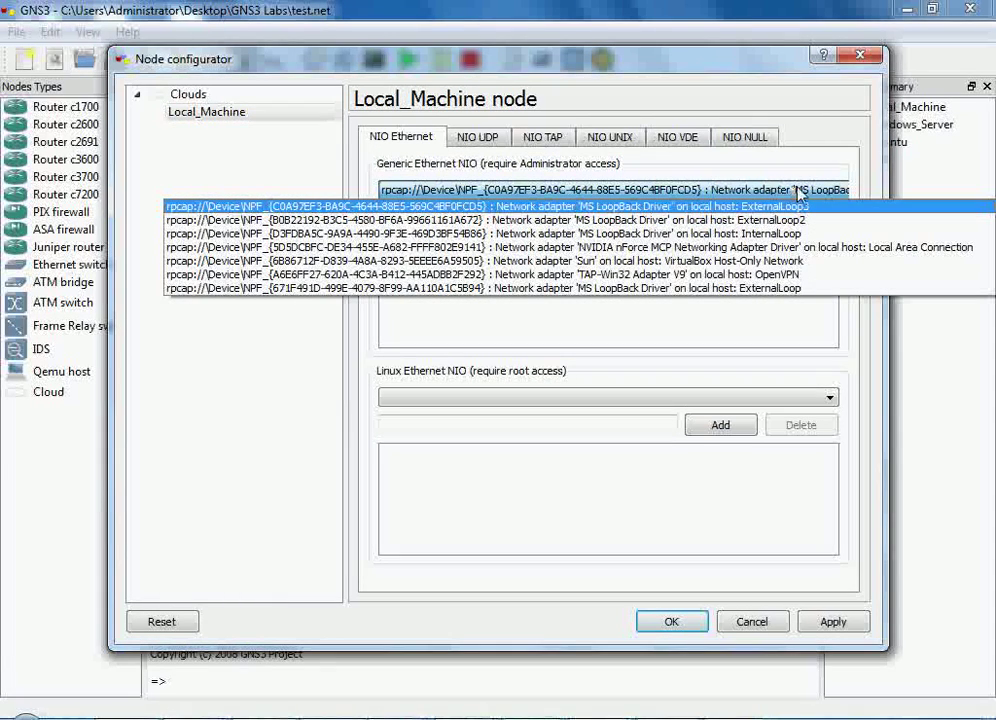
click(790, 206)
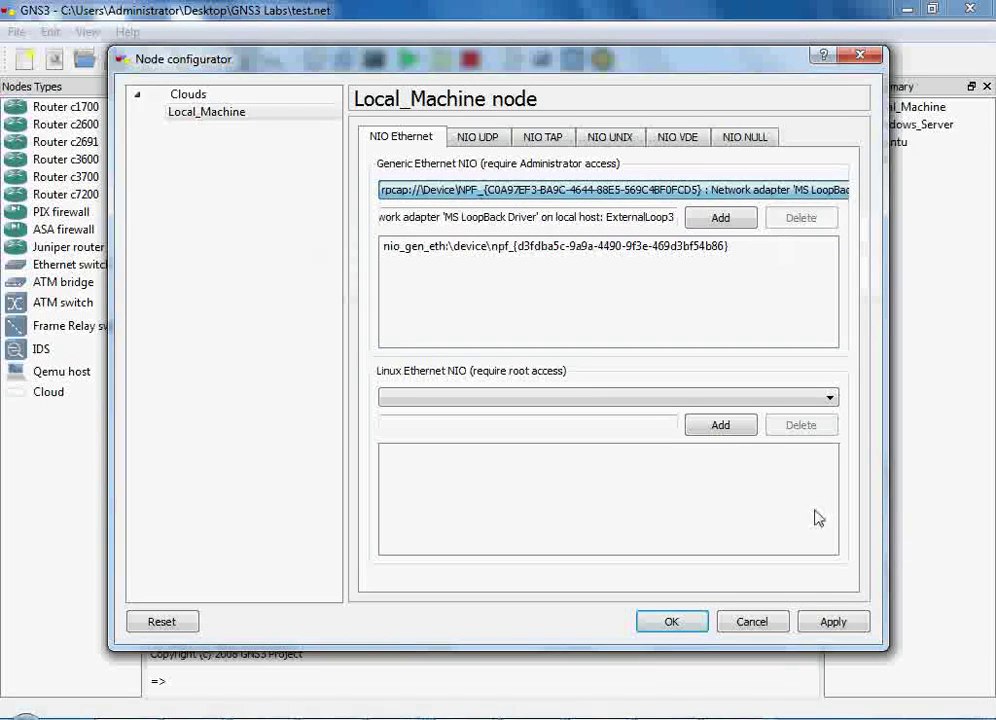
click(749, 622)
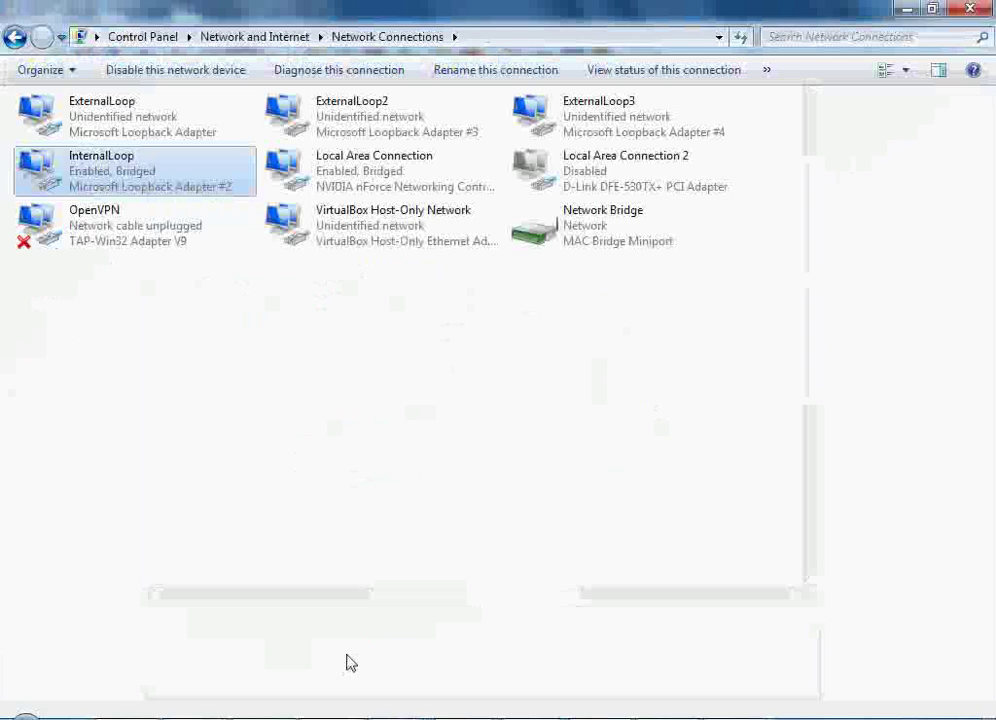
Open the Network Bridge's properties and select Internet Protocol Version 4 (TCP/IPv4)
click(410, 190)
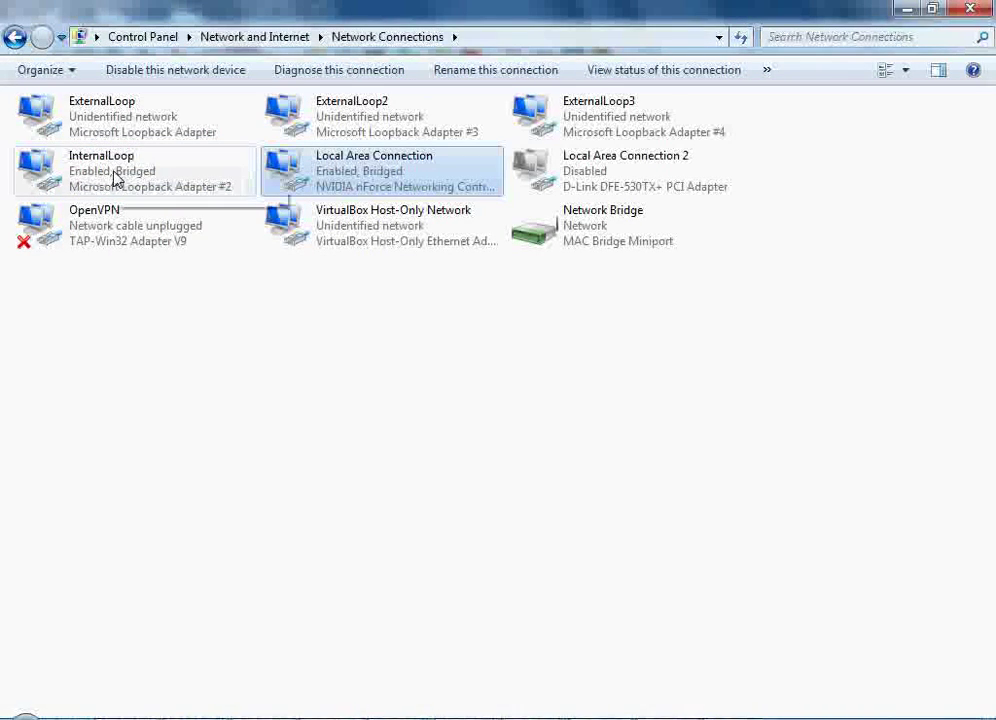
click(597, 230)
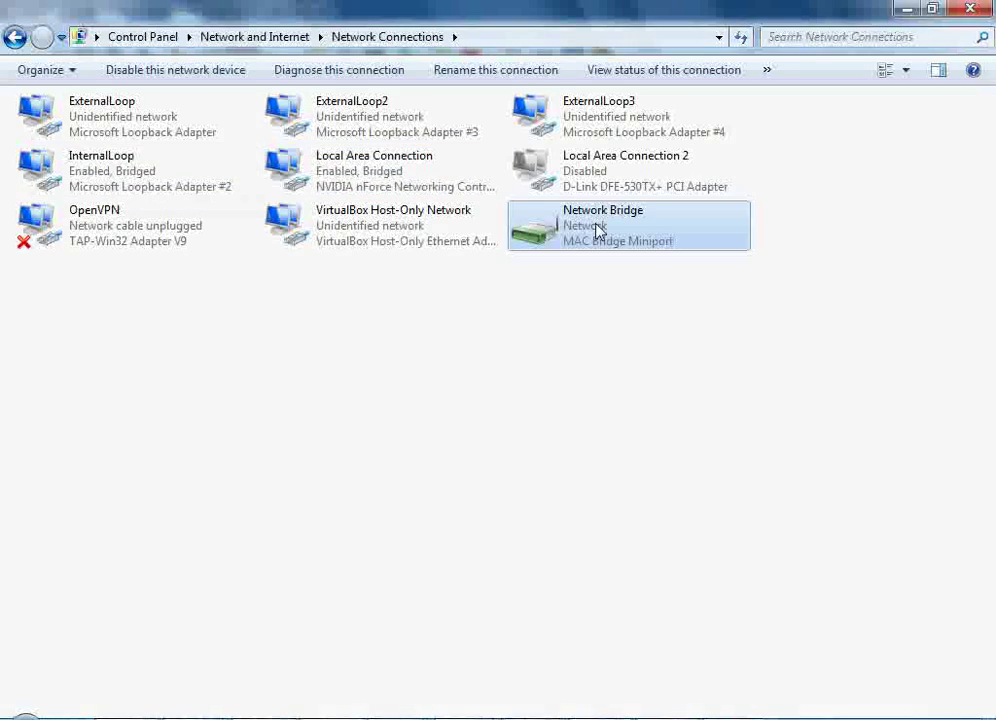
right_click(597, 230)
click(716, 389)
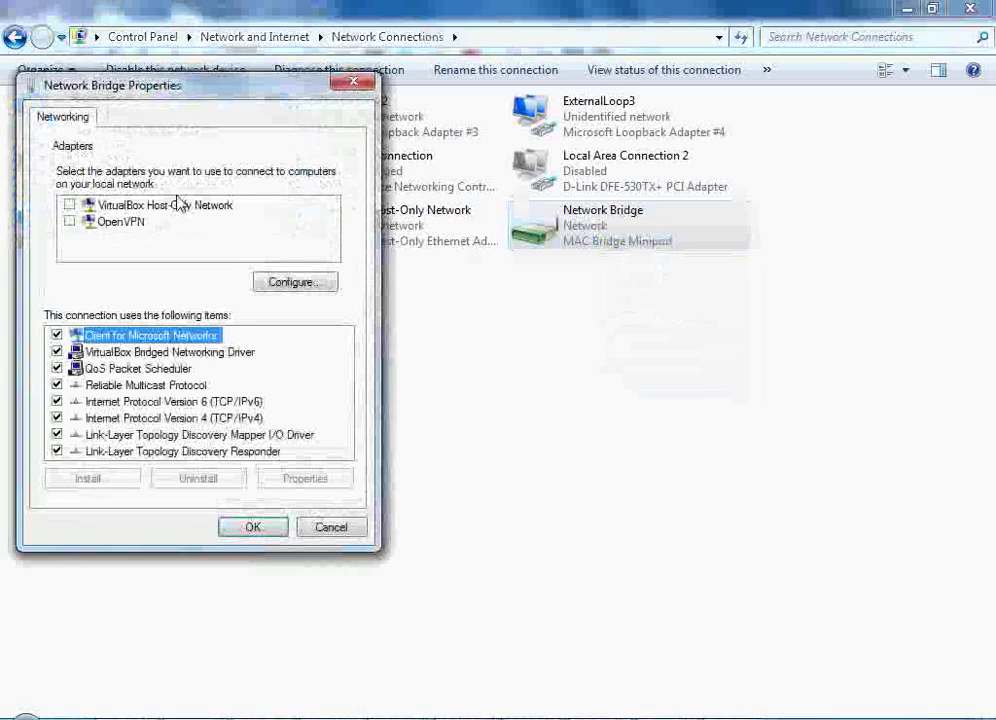
click(331, 236)
click(331, 236)
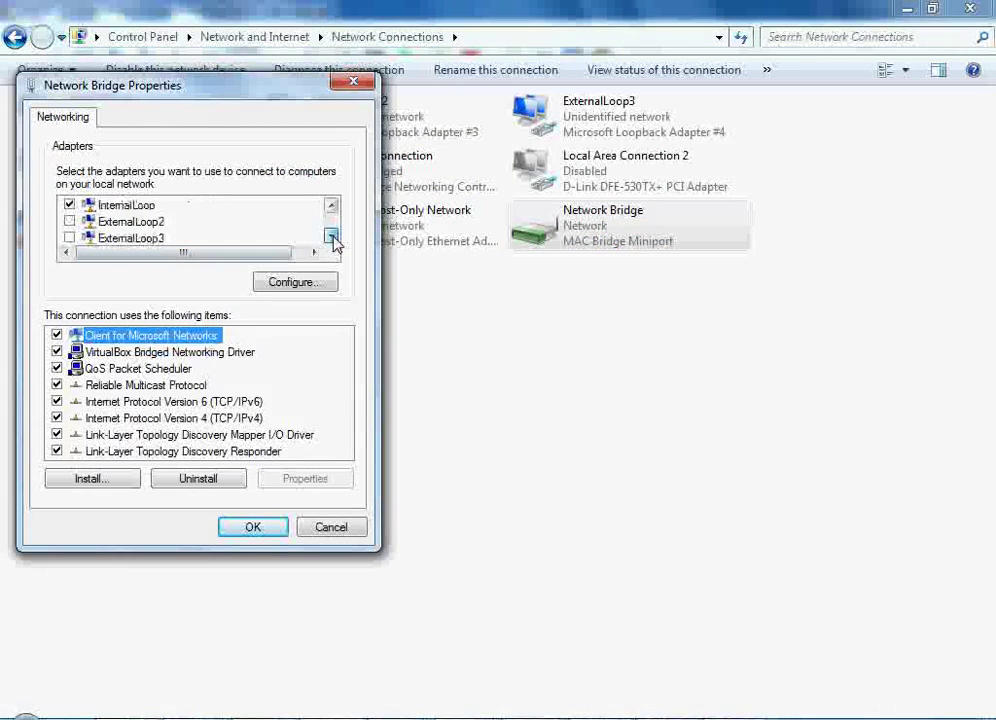
click(332, 238)
click(332, 238)
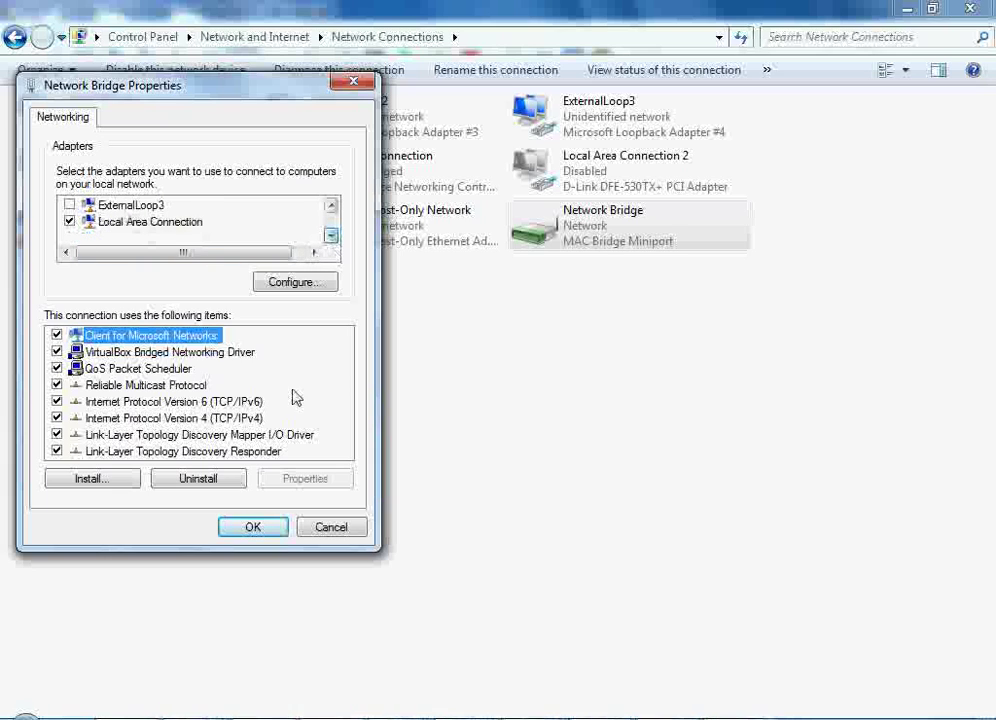
click(236, 418)
Open the bridge's IPv4 settings and highlight the 192.168.1.1 gateway and DNS entries
click(336, 482)
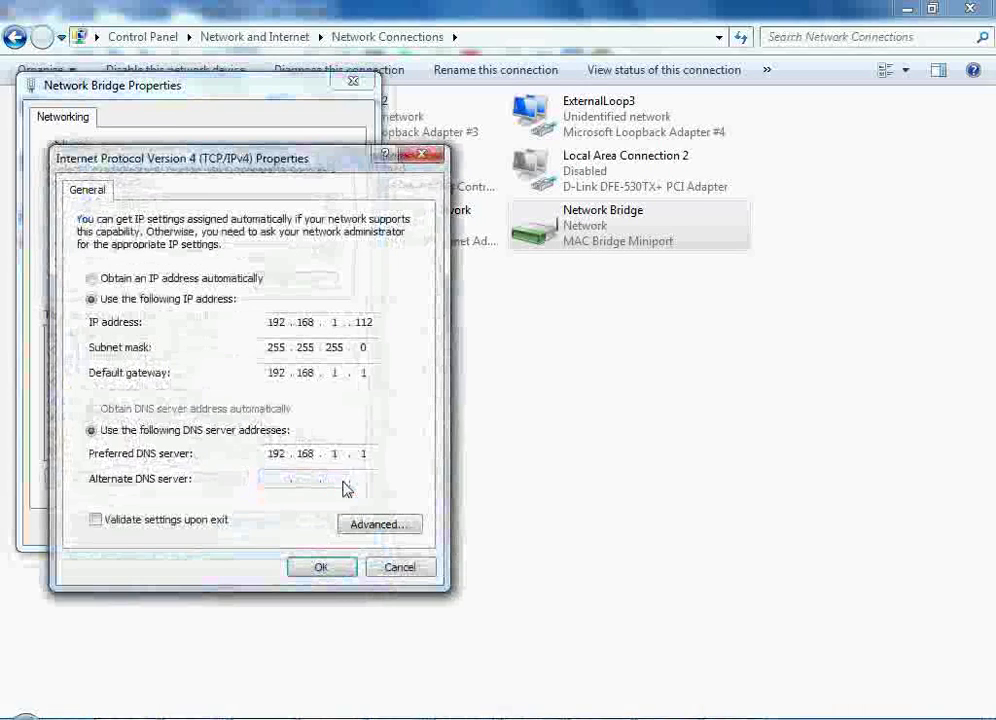
drag(263, 164, 598, 93)
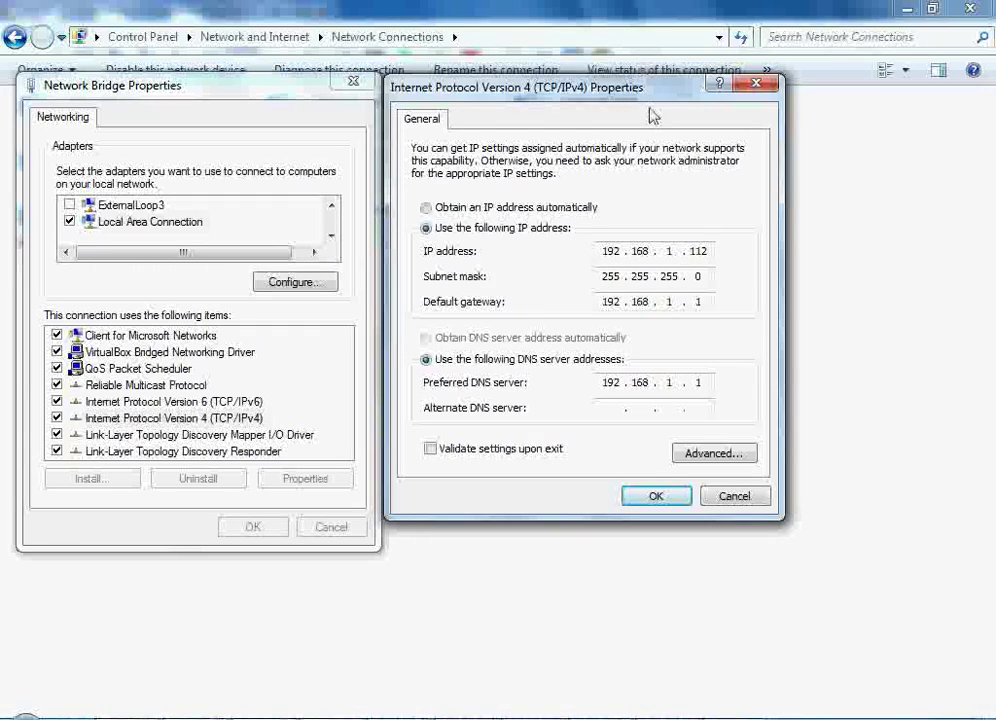
drag(620, 87, 755, 188)
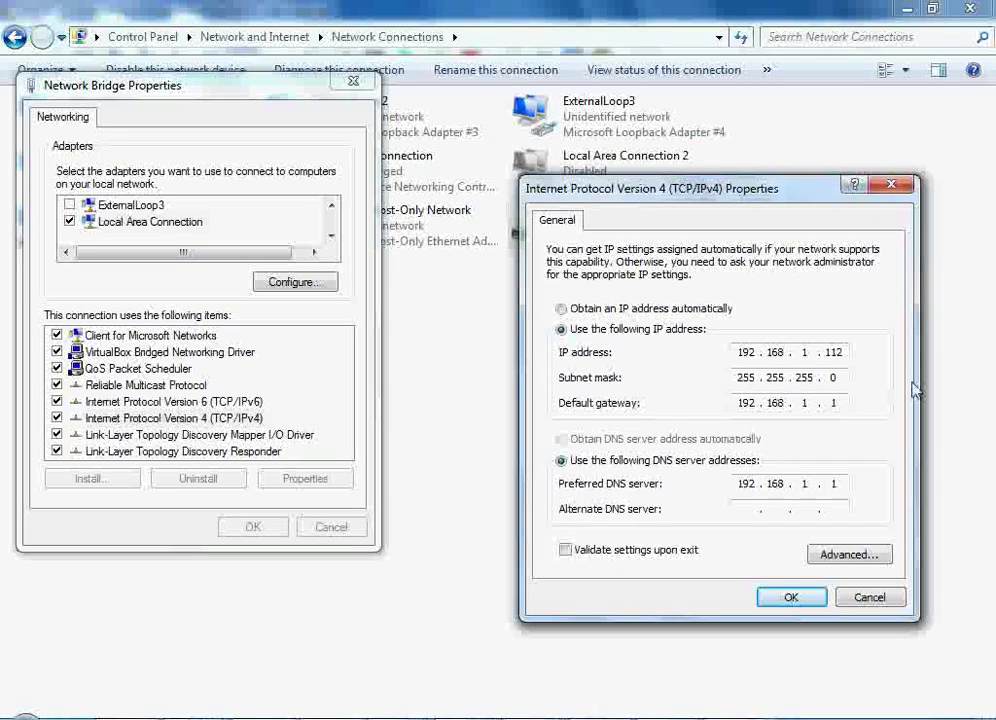
double_click(840, 405)
double_click(836, 484)
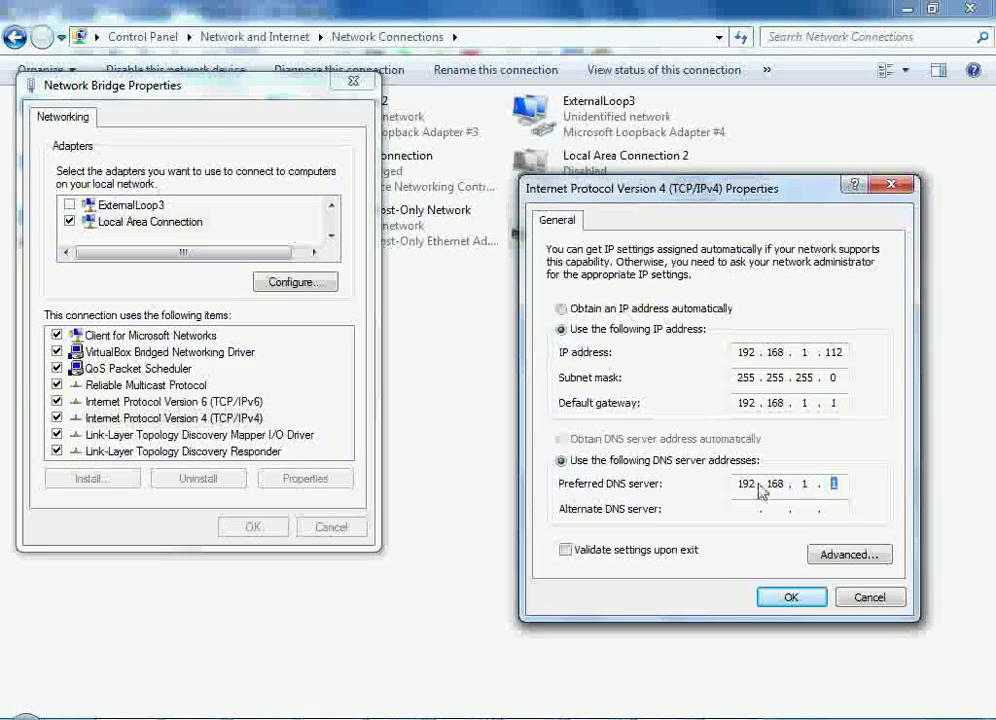
Cancel the IPv4 and Network Bridge properties dialogs without changes
click(893, 598)
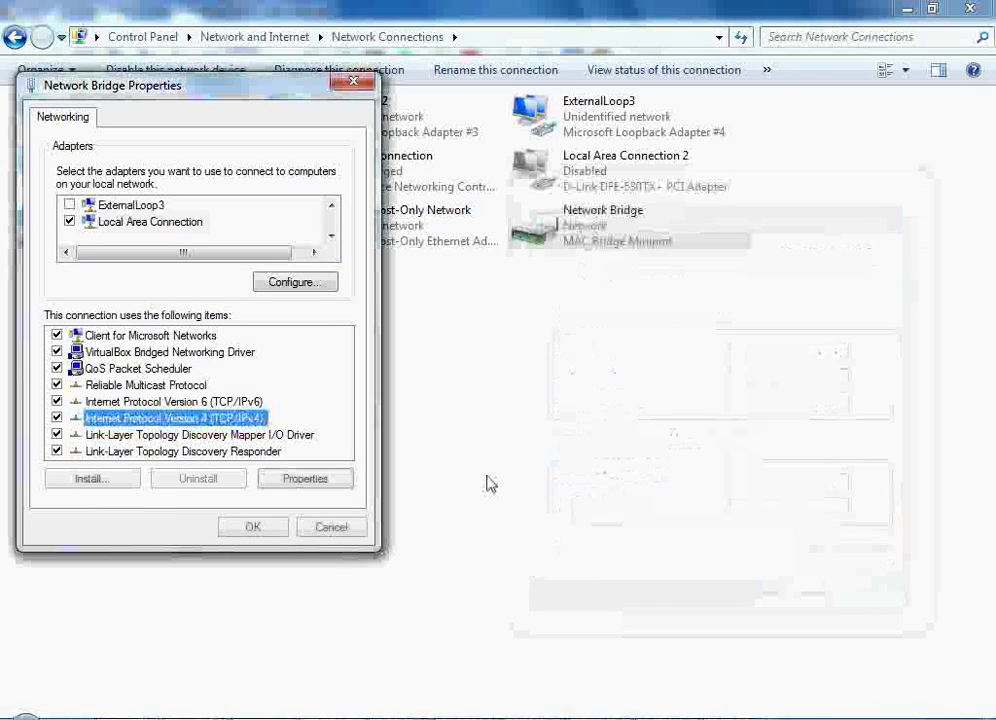
click(331, 527)
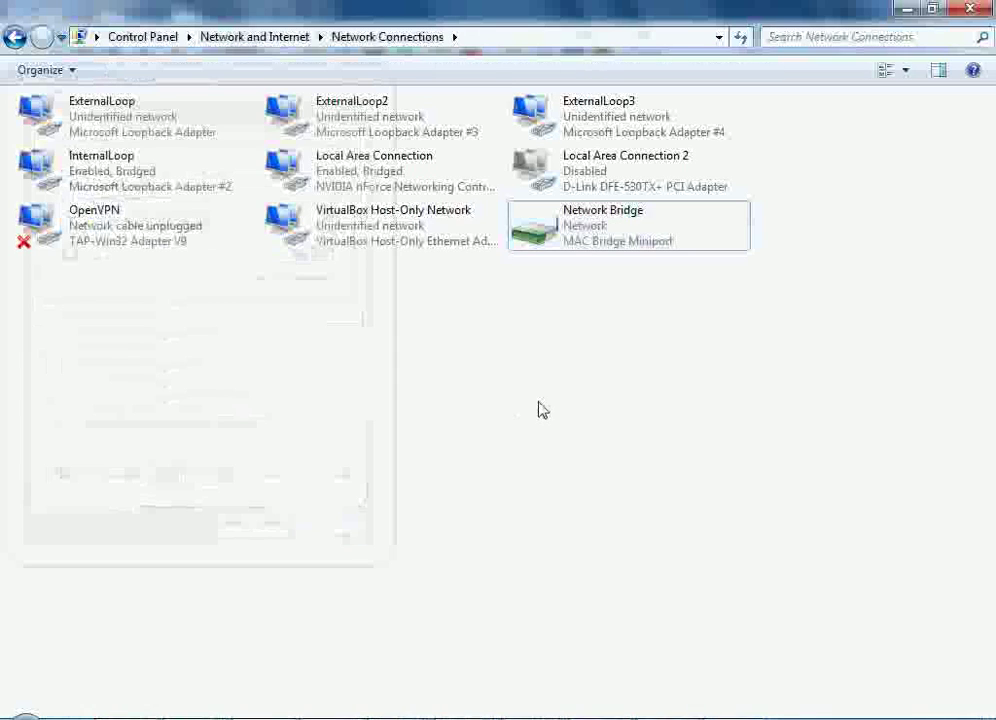
click(116, 170)
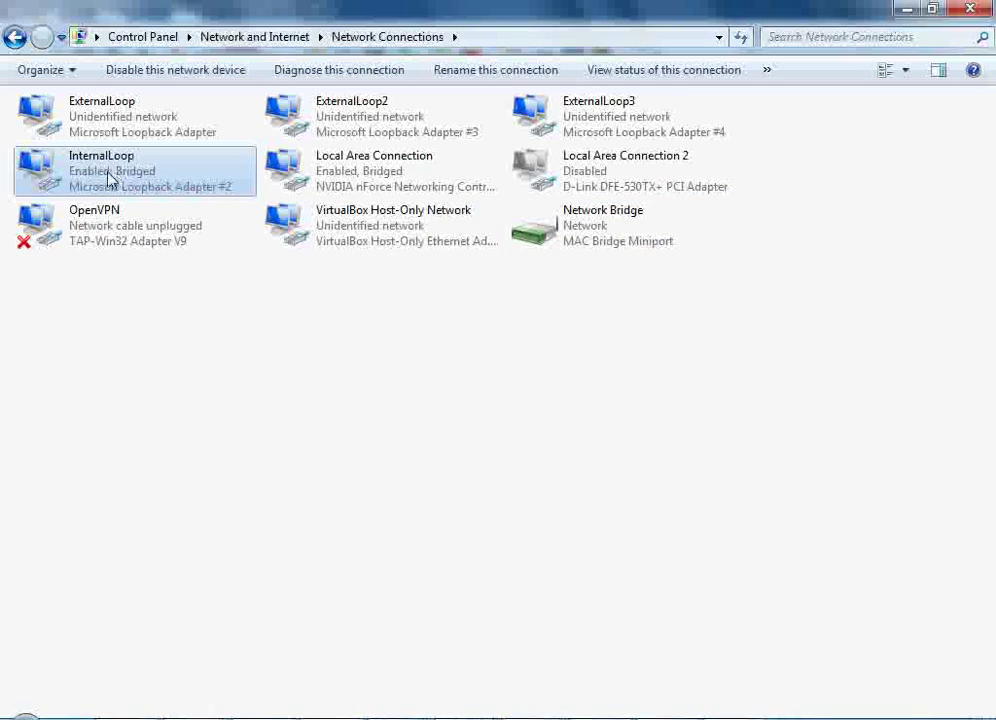
Switch to the R1 console and run 'sh run' to list the running configuration
click(905, 12)
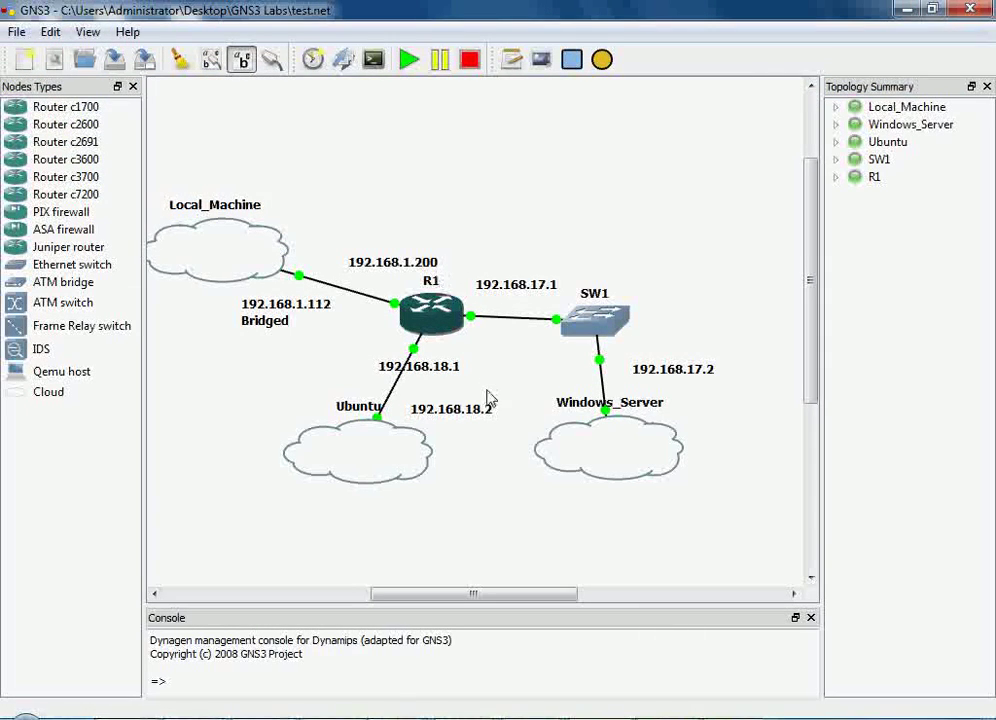
key(alt+Tab)
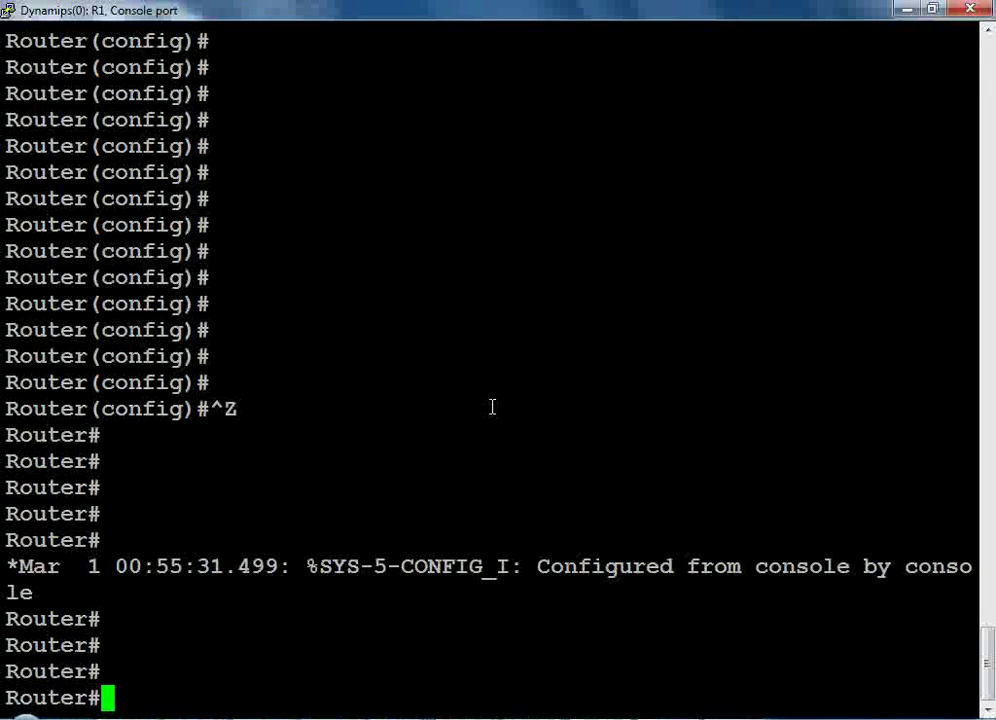
text(sh run)
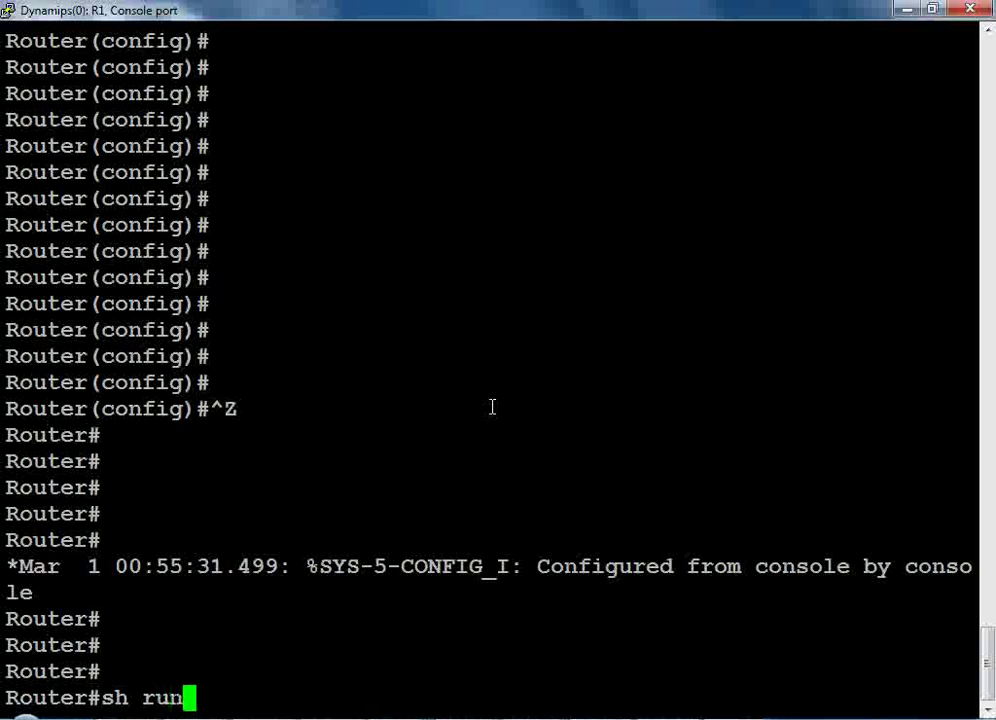
key(Return)
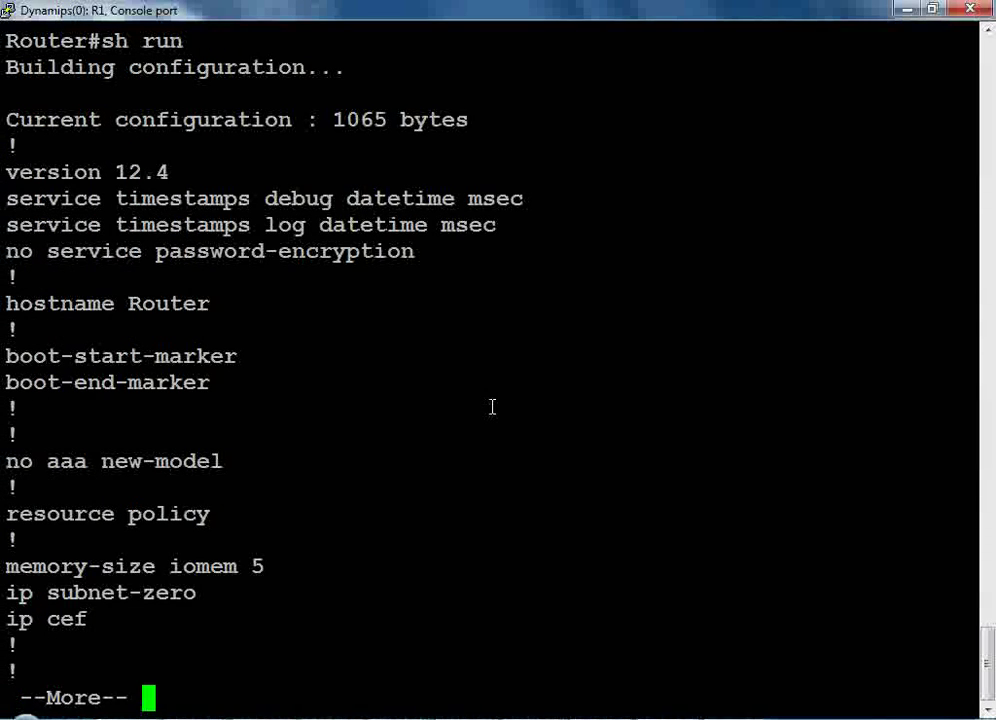
Page through the configuration, highlighting 'ip route 0.0.0.0 0.0.0.0 192.168.1.1', back to Router#
key(Return)
key(Return)
key(Return)
key(Return)
key(Return)
key(Return)
key(Return)
key(Return)
key(Return)
key(Return)
key(Return)
key(Return)
key(Return)
key(Return)
key(Return)
key(Return)
key(Return)
key(Return)
key(Return)
key(Return)
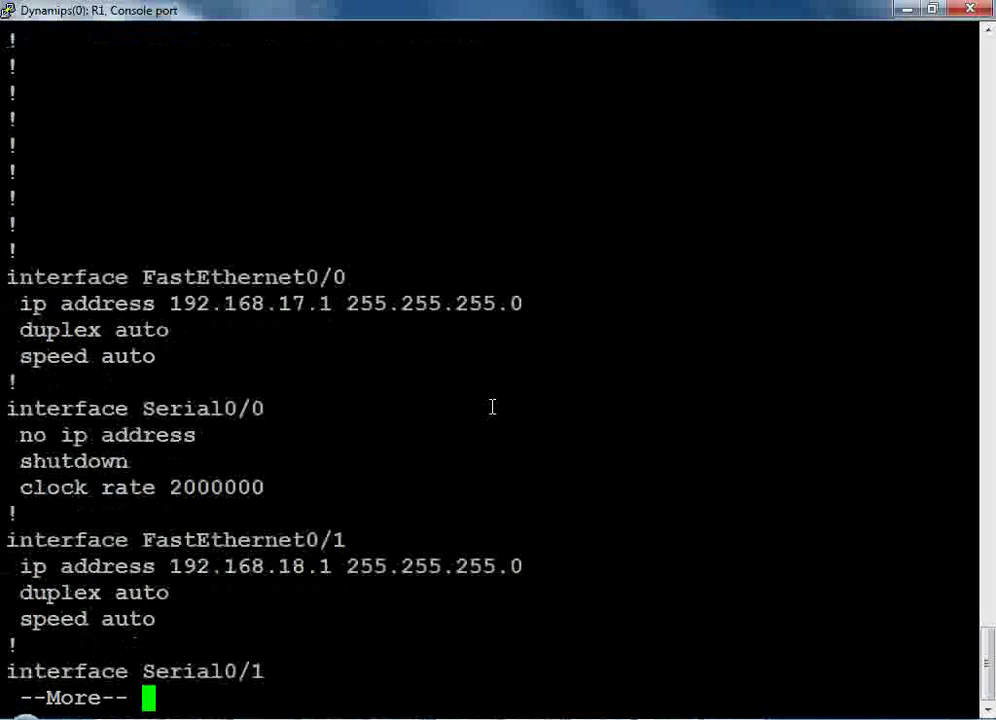
key(Return)
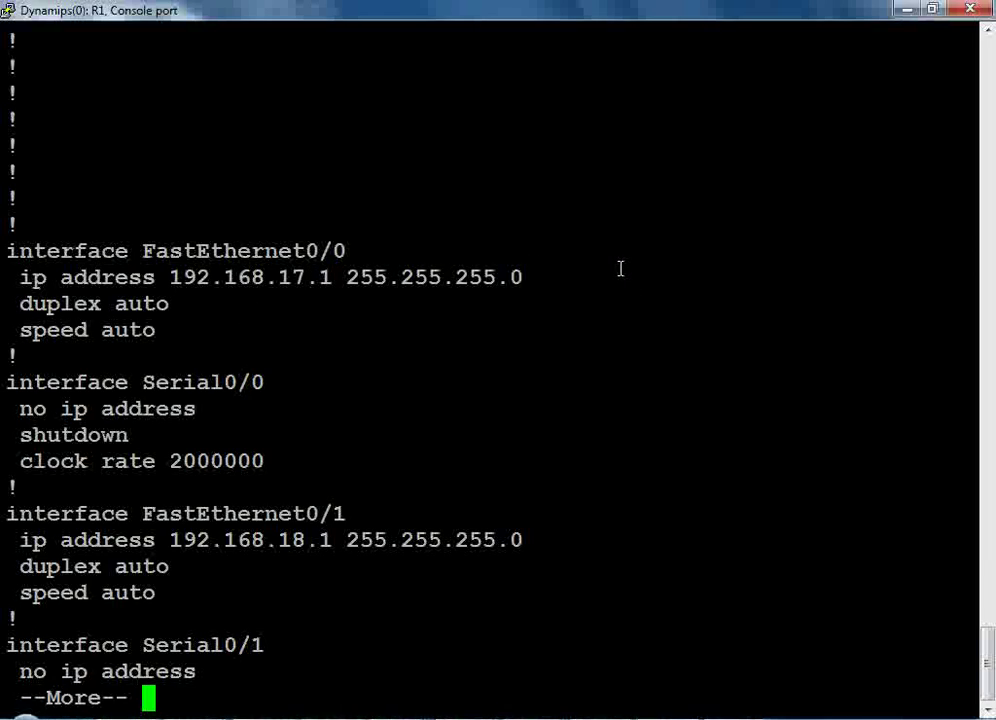
key(Return)
key(Return)
key(Return)
key(Return)
key(Return)
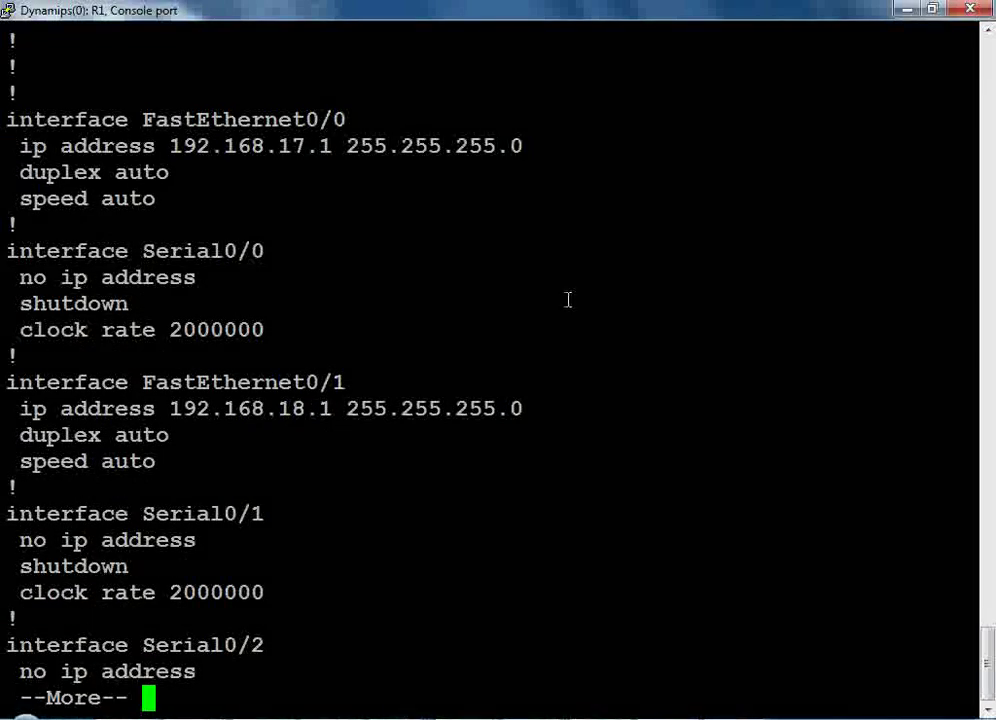
key(Return)
key(Return)
key(Return)
key(Return)
key(Return)
key(Return)
key(Return)
key(Return)
key(Return)
key(Return)
key(Return)
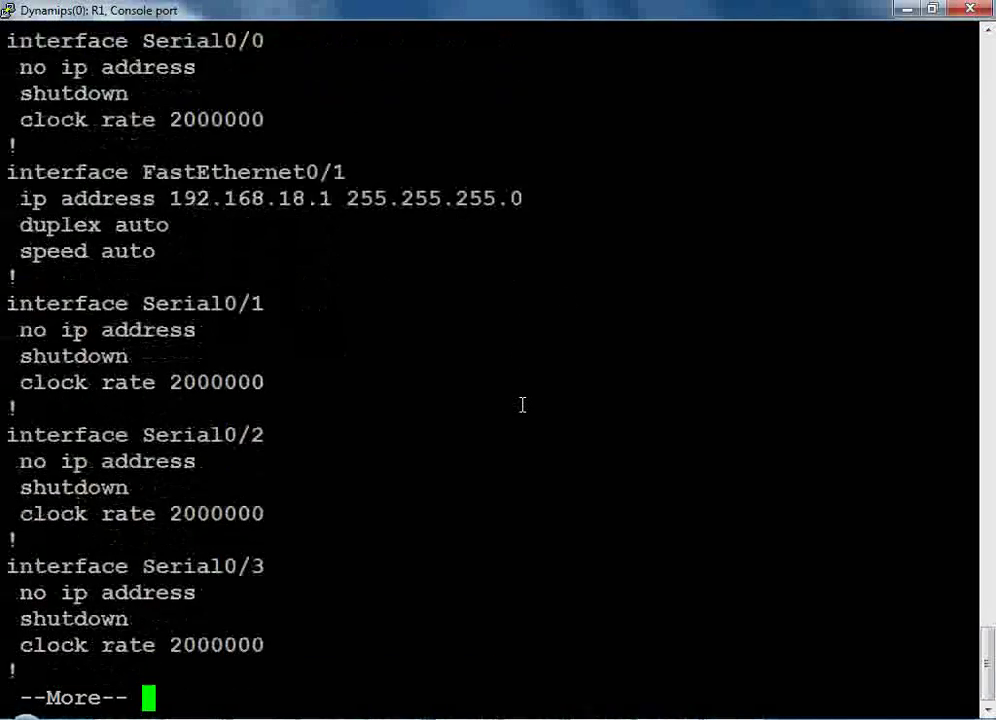
key(Return)
key(Return)
key(Return)
key(Return)
key(Return)
key(Return)
key(Return)
key(Return)
key(Return)
key(Return)
key(Return)
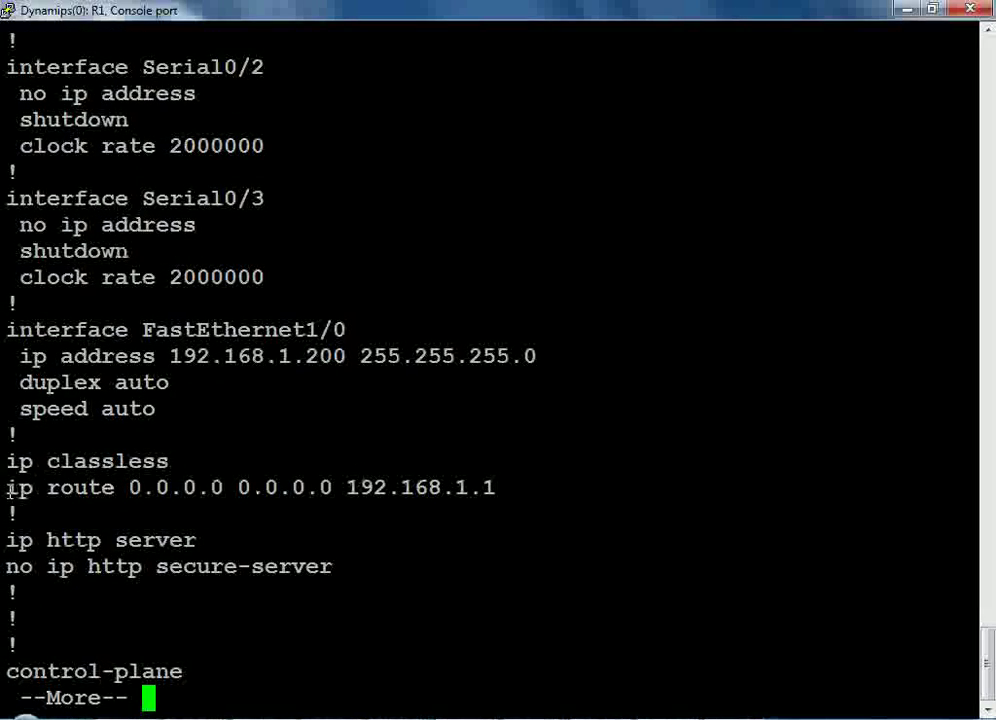
drag(10, 487, 344, 477)
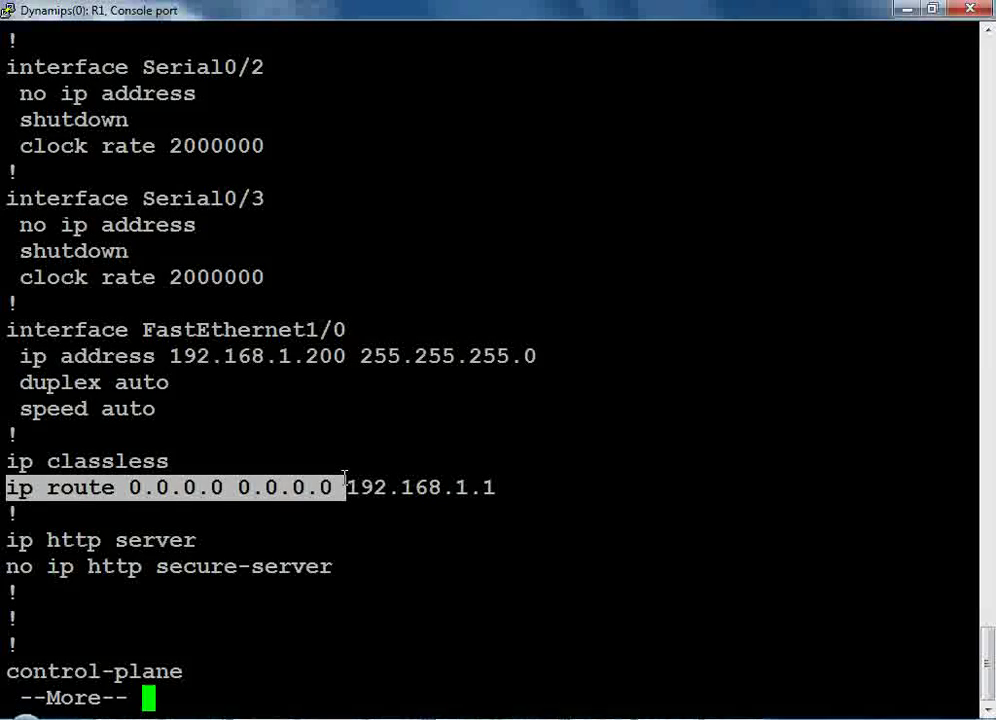
drag(344, 477, 540, 483)
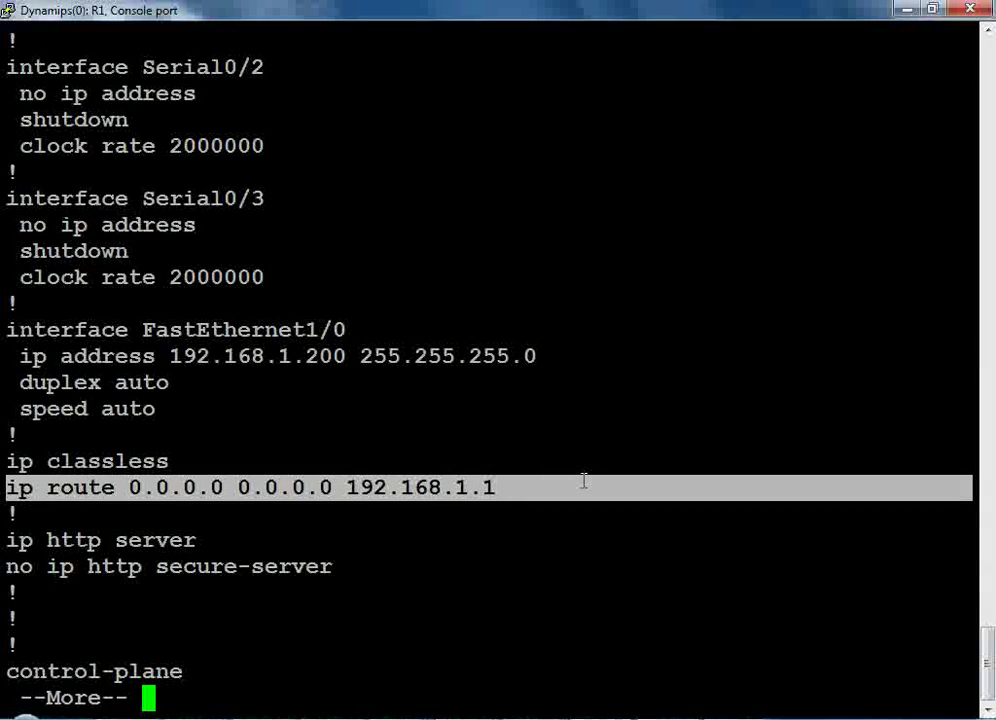
key(Return)
key(Return)
key(Return)
key(Return)
key(Return)
key(Return)
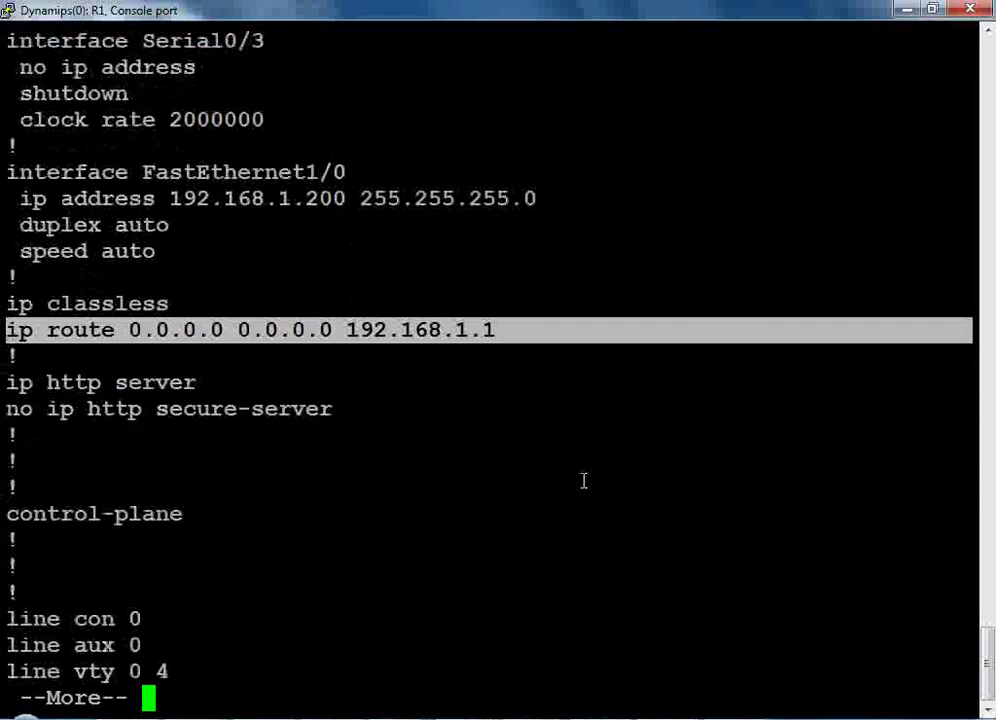
key(Return)
key(Return)
key(Return)
key(Return)
key(Return)
key(Return)
key(Return)
key(Return)
key(Return)
key(Return)
key(Return)
key(Return)
key(Return)
key(Return)
key(Return)
key(Return)
key(Return)
key(Return)
key(Return)
key(Return)
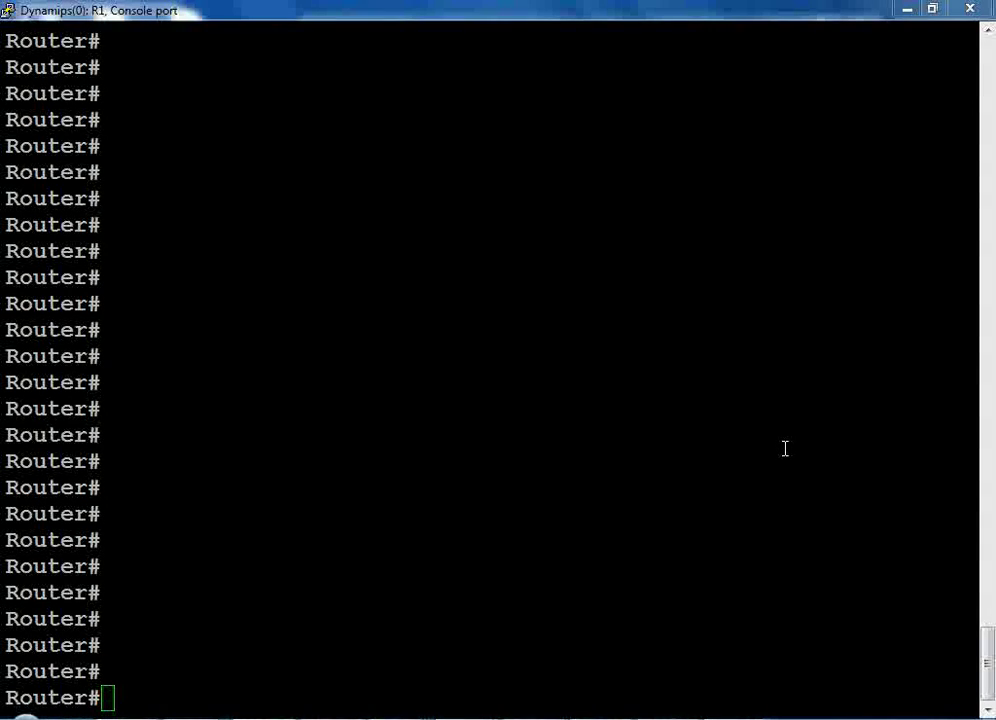
Ping 192.168.1.1 and google.com from R1, both with 5/5 replies
click(581, 618)
text(pin)
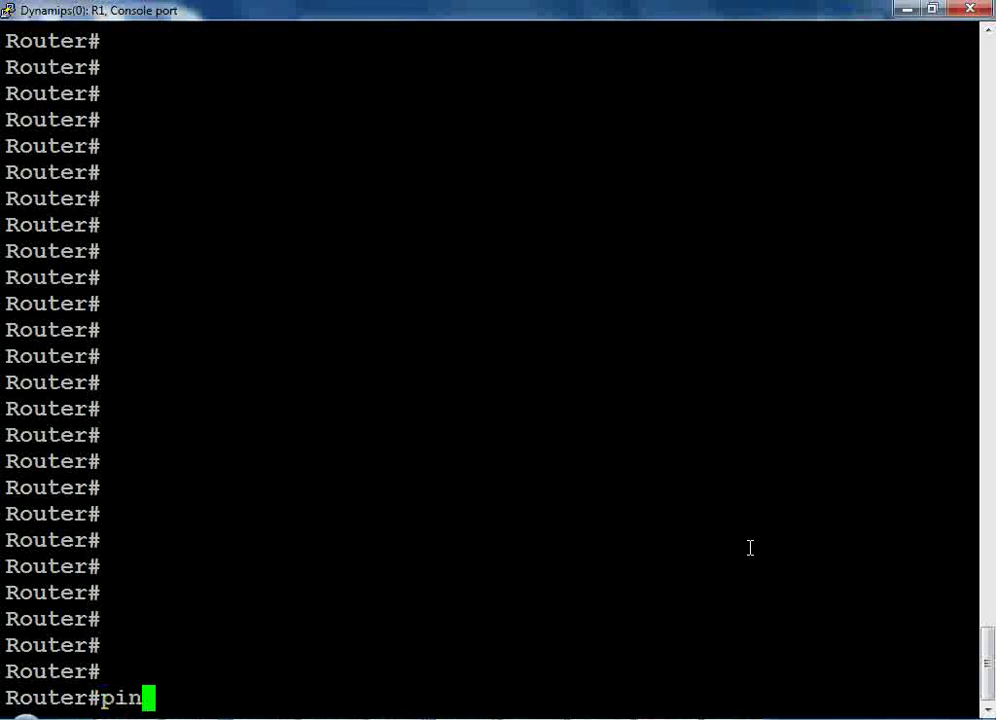
text(g 192.168.1.1)
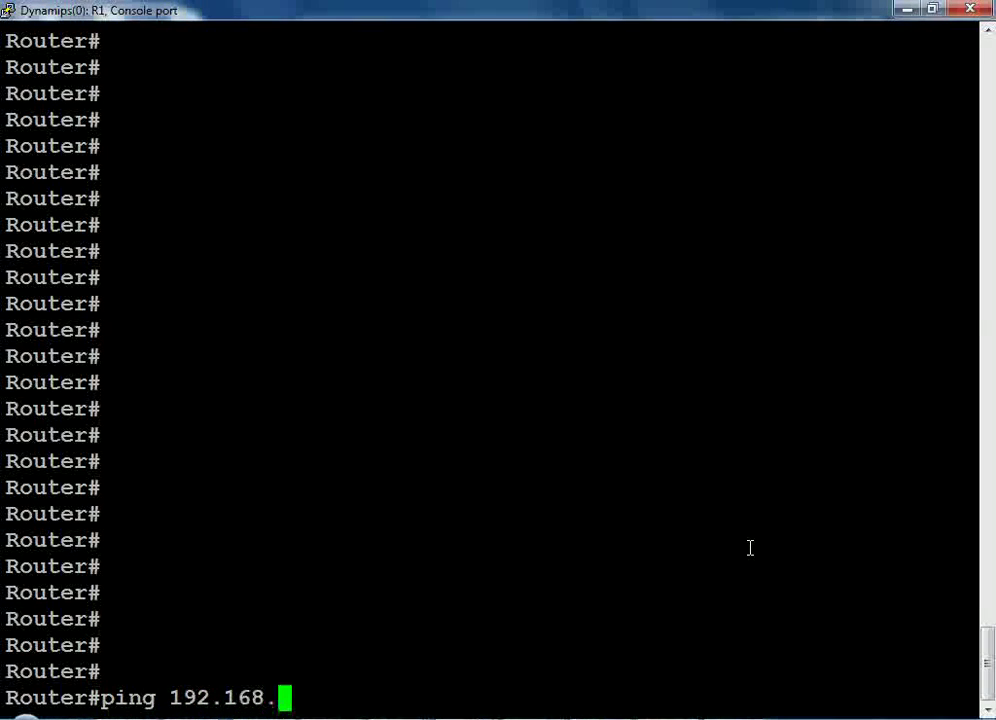
key(Return)
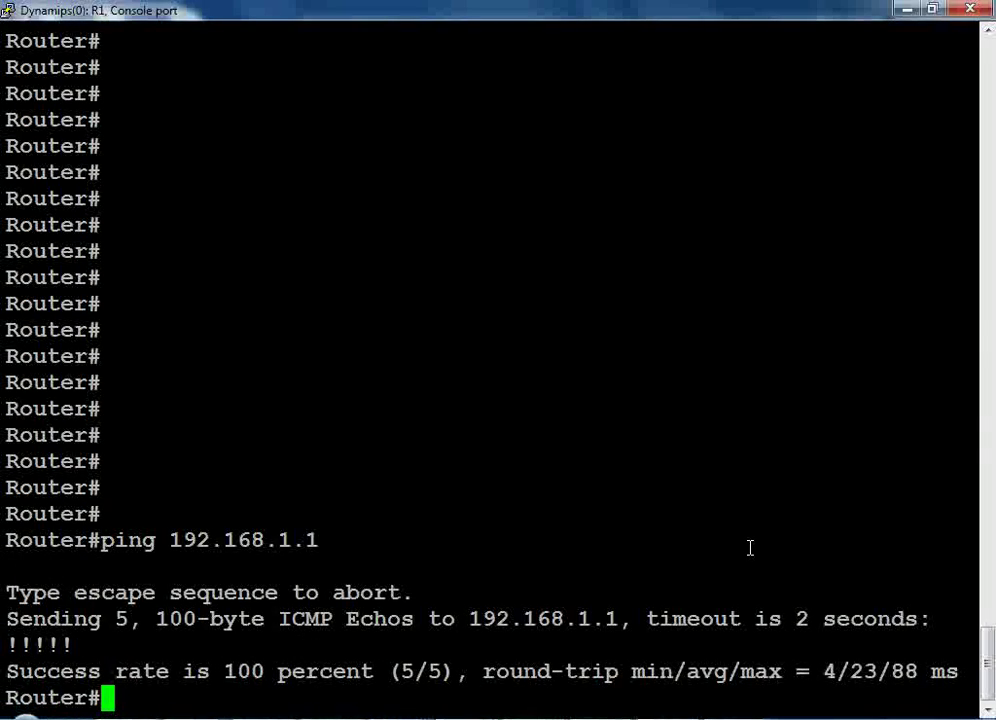
text(ping )
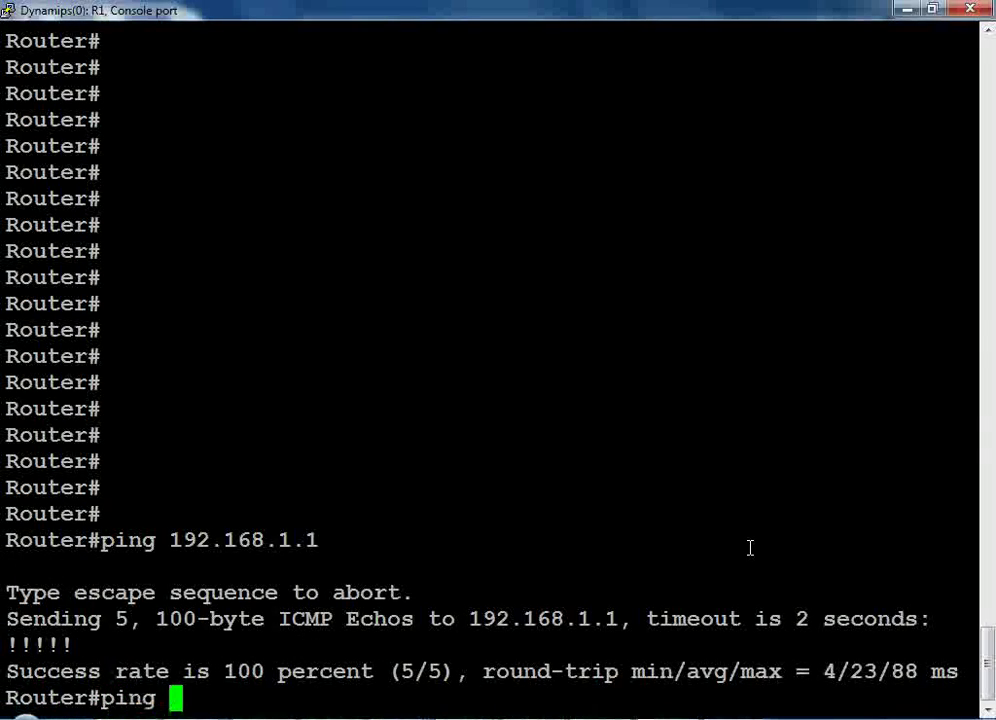
text(google.com)
key(Return)
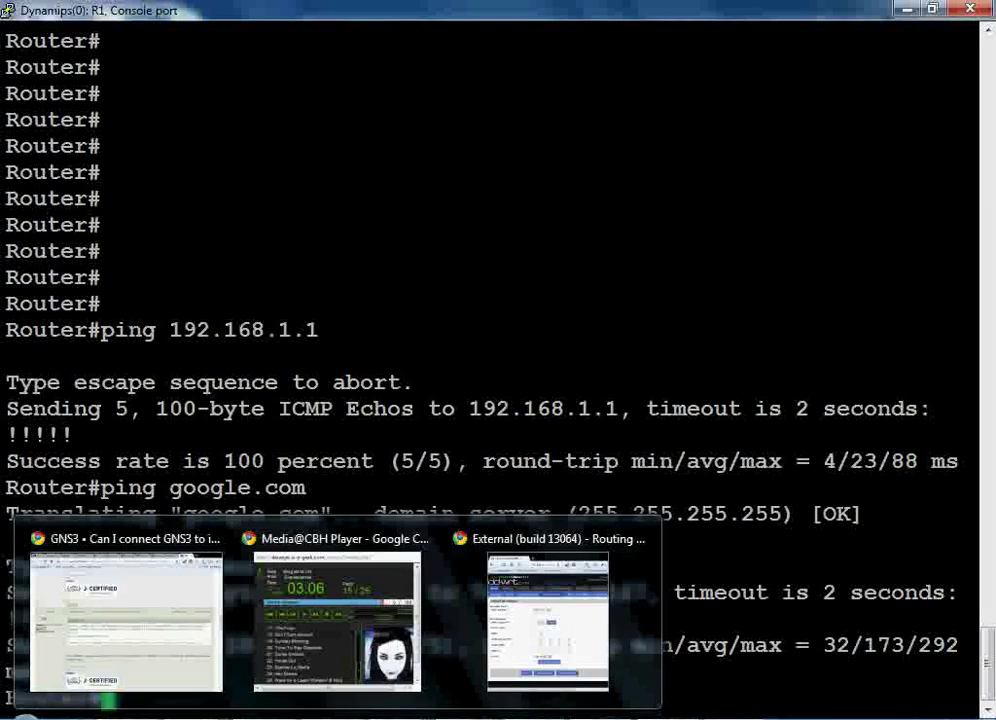
click(589, 610)
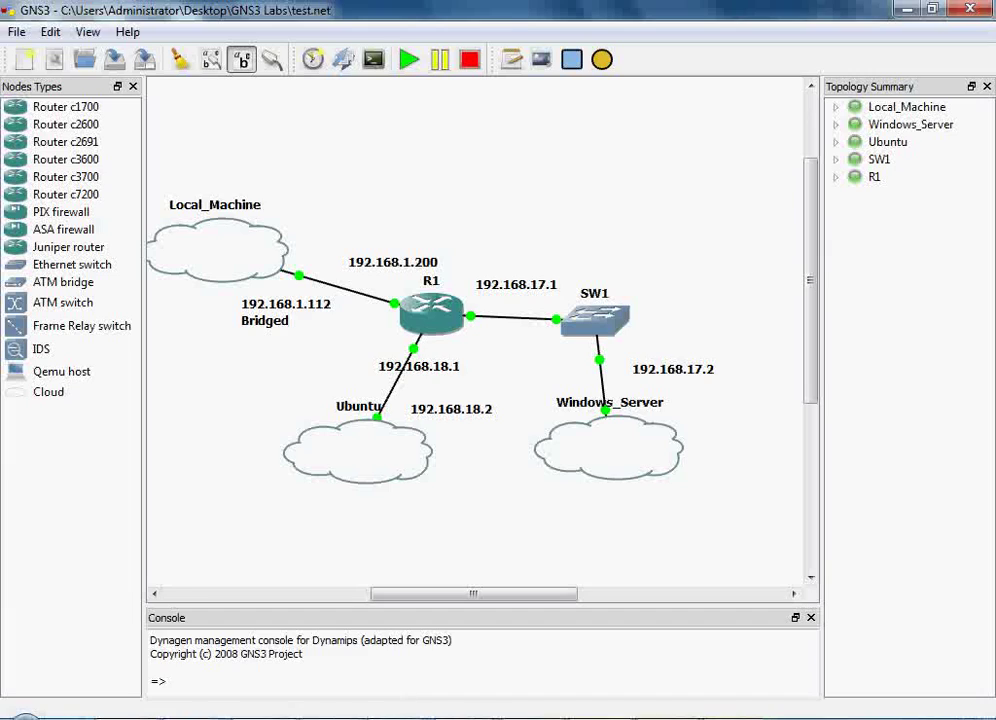
Bring the Windows Server VM forward, dismiss the status dialog, and restore the command prompt
click(398, 716)
click(385, 615)
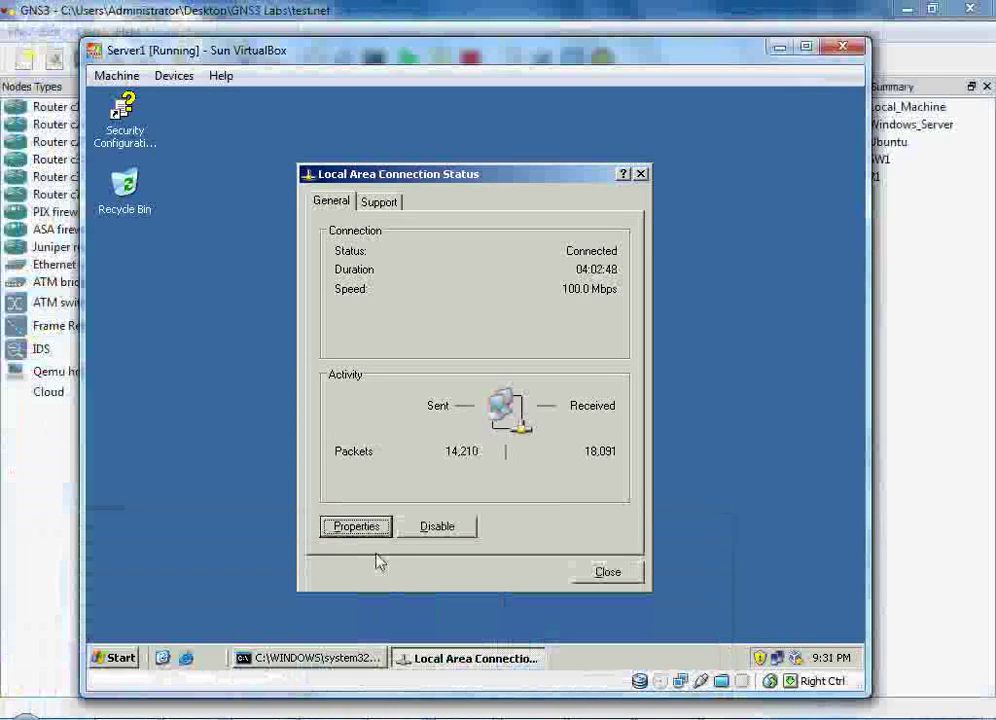
click(622, 576)
click(357, 652)
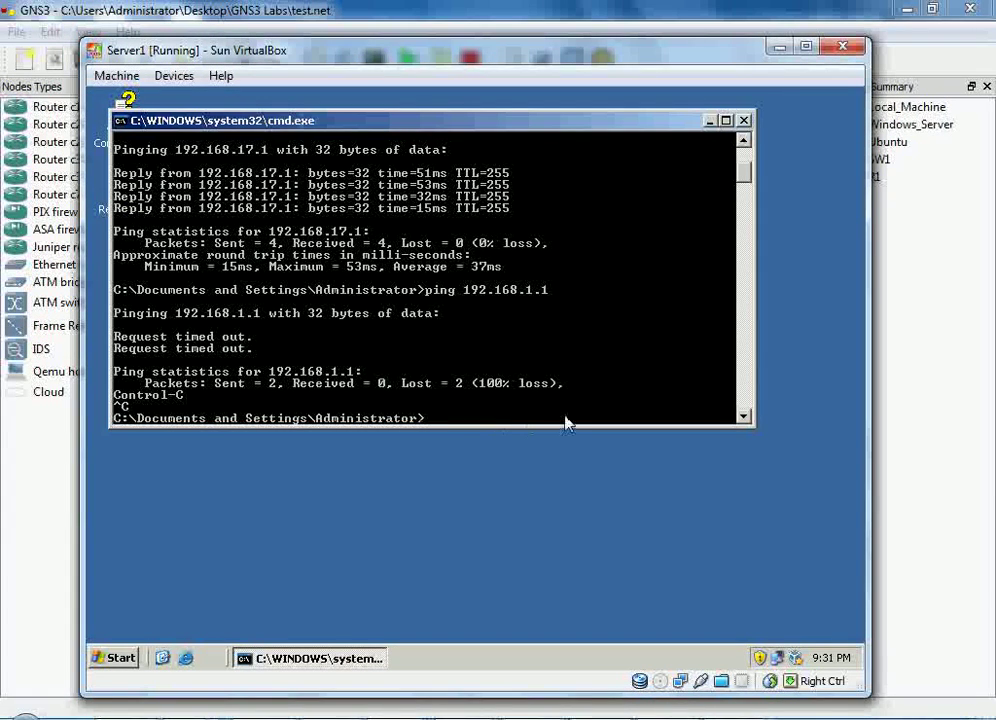
From the server, ping 192.168.1.1 (no replies) and the local machine 192.168.1.112
text(pi)
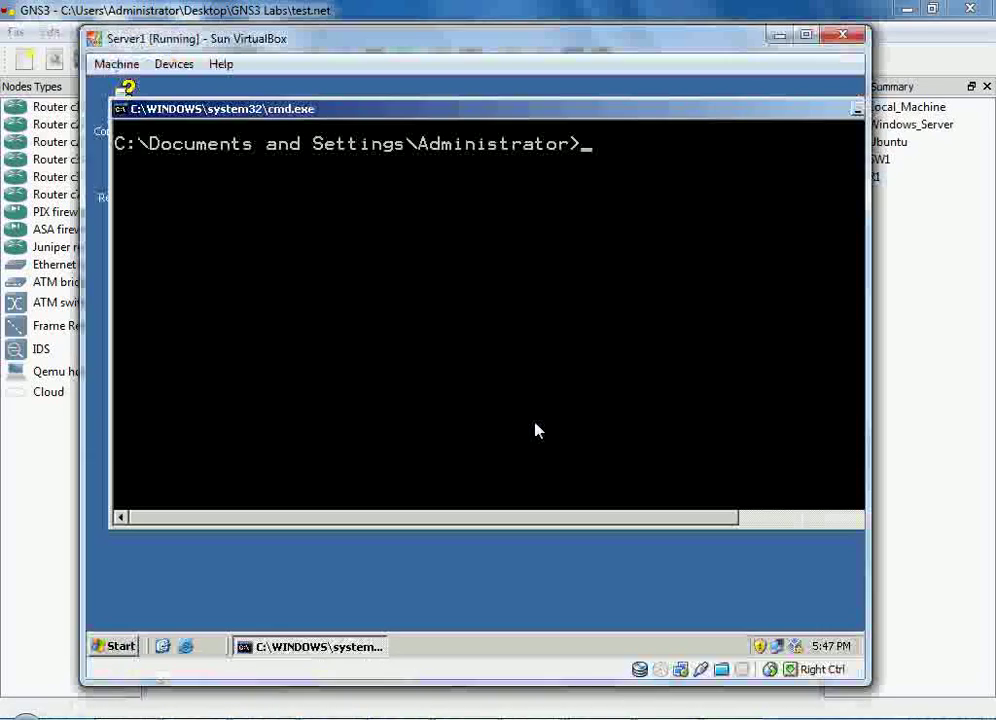
text(ping 1)
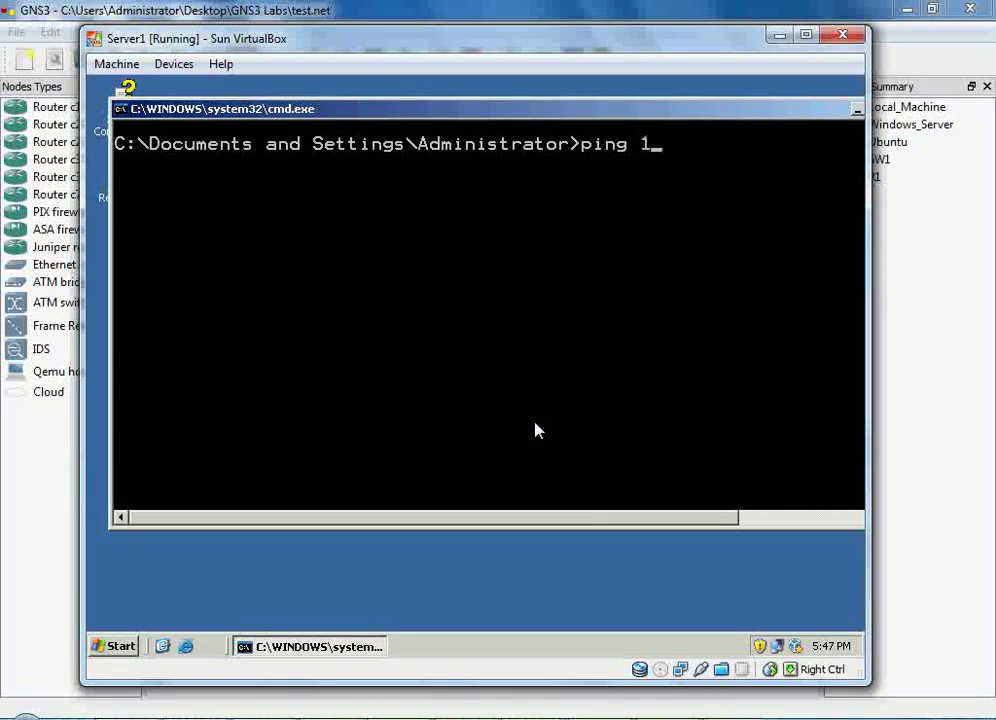
text(92.168.)
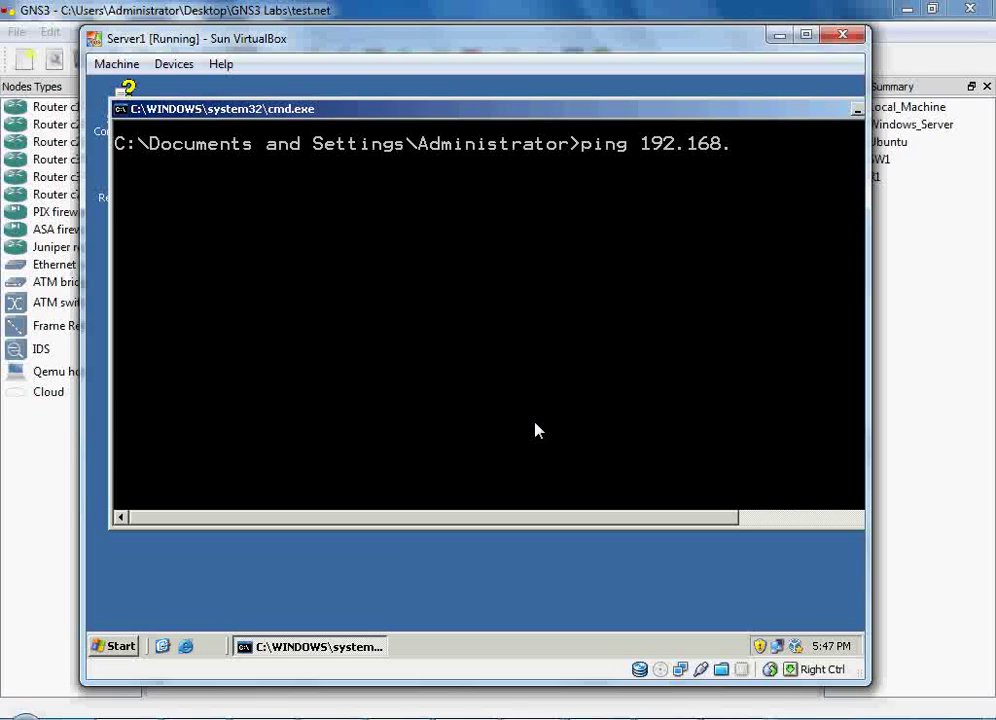
text(1.1)
key(Return)
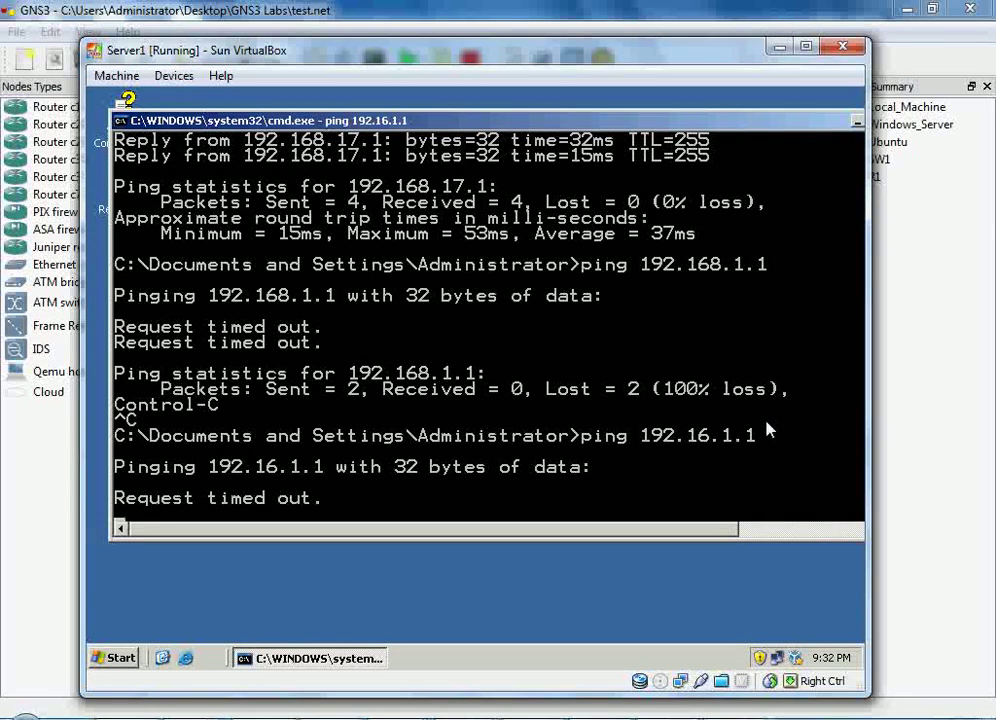
key(ctrl+c)
text(p)
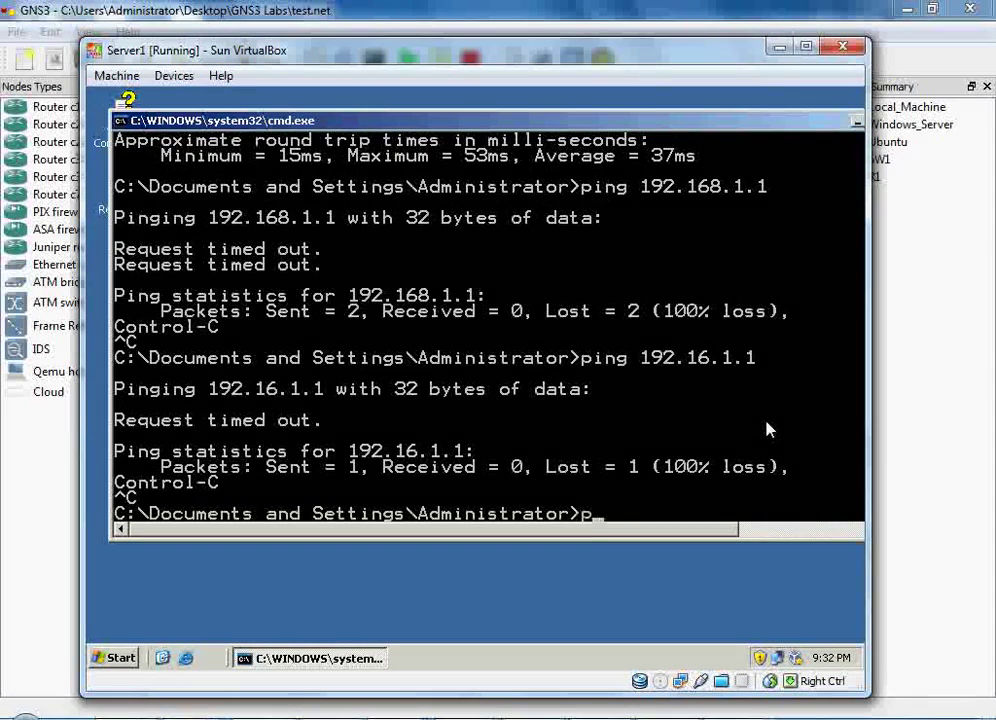
text(ing 192.168)
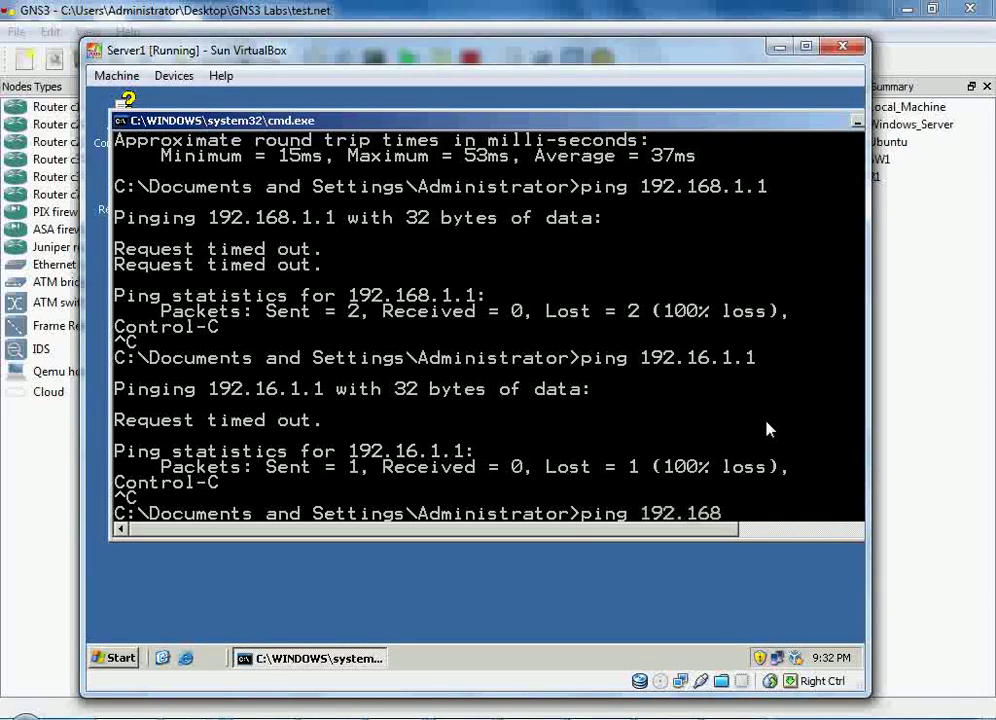
text(.1.112)
key(Return)
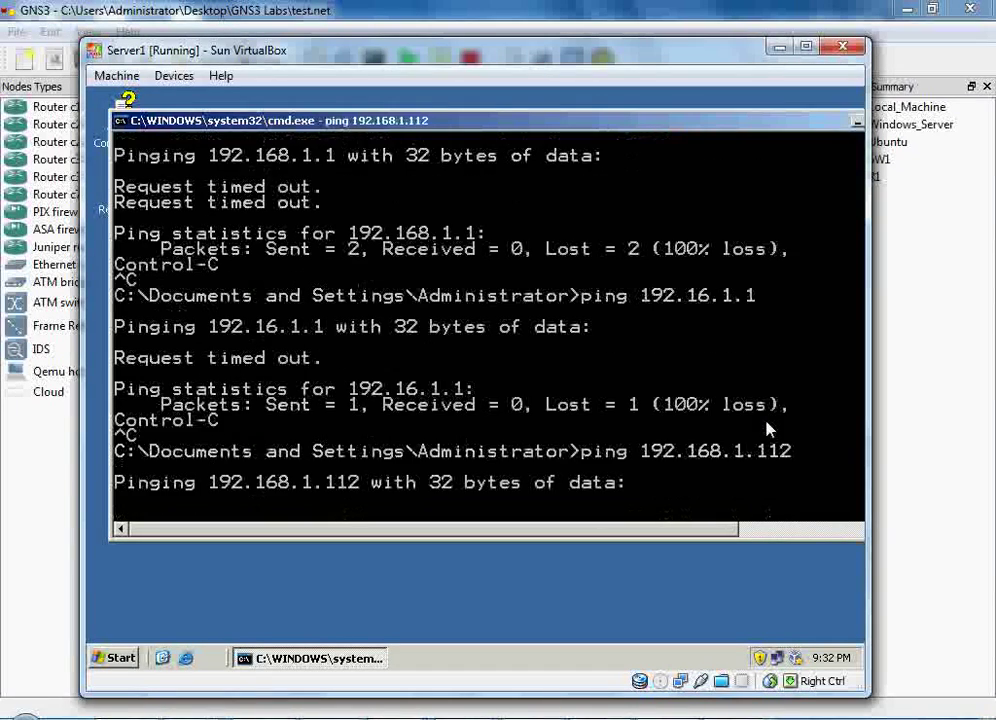
key(ctrl+c)
Ping R1 at 192.168.1.200, correcting a mistyped address, then return to GNS3
key(Up)
key(BackSpace)
key(BackSpace)
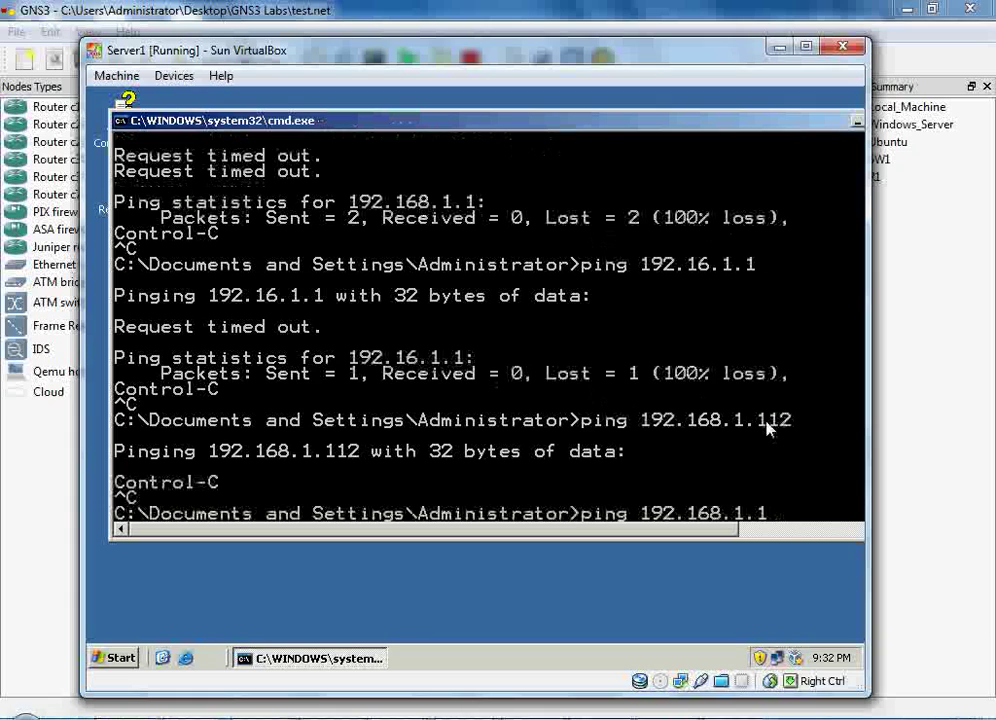
text(200\)
key(Return)
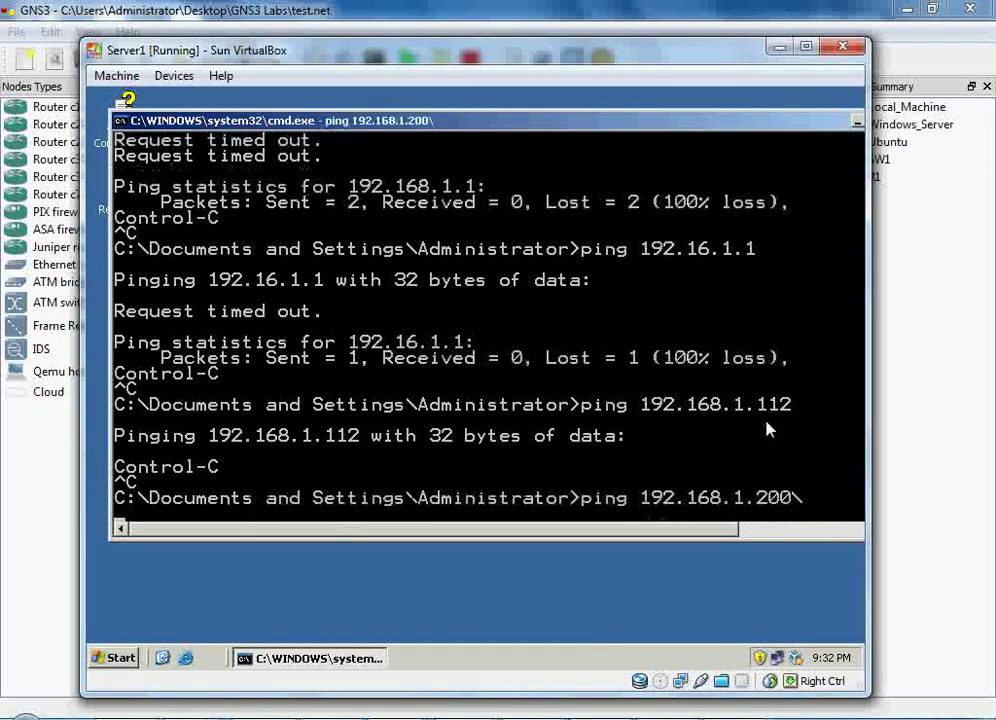
key(ctrl+c)
key(Up)
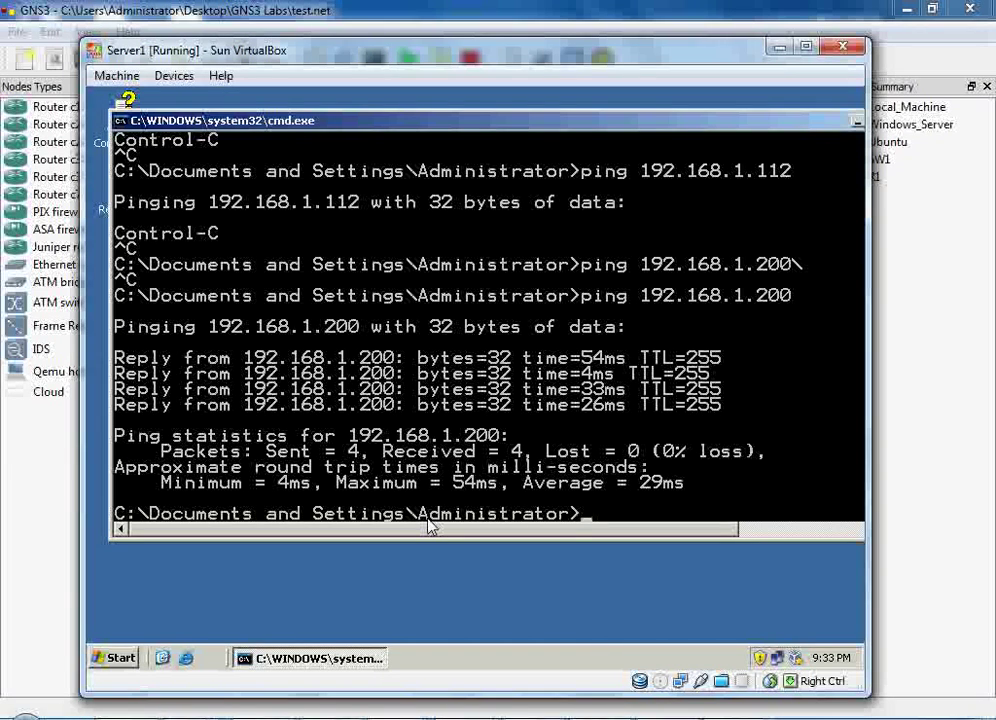
click(749, 13)
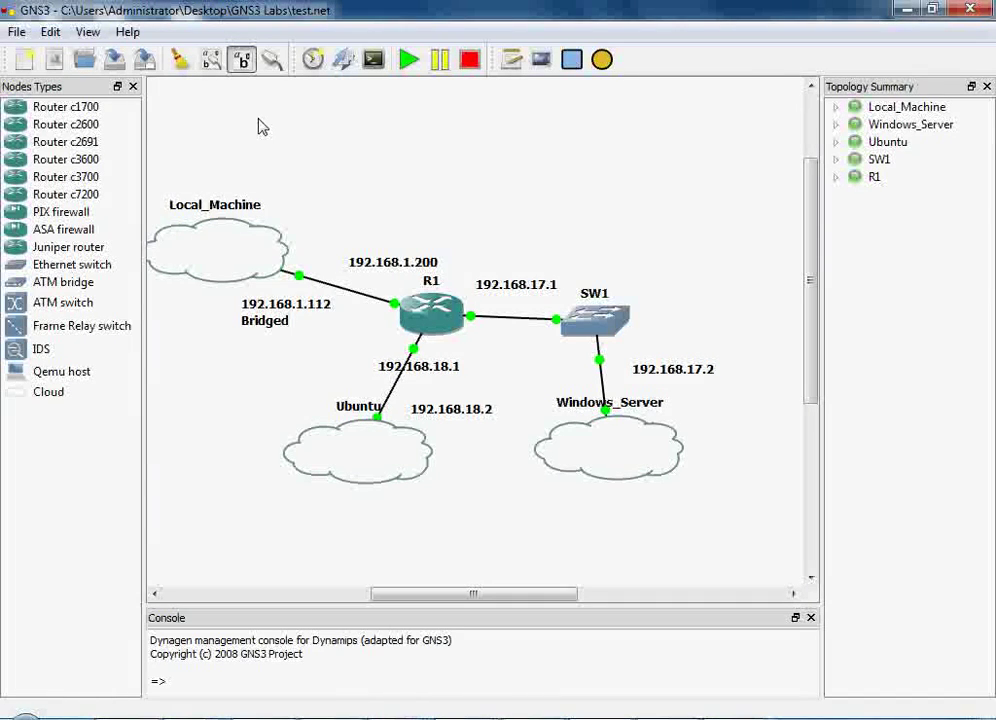
Return to the GNS3 topology showing R1 bridged to Local_Machine and linked via SW1 to Ubuntu and Windows_Server
mouse_move(196, 654)
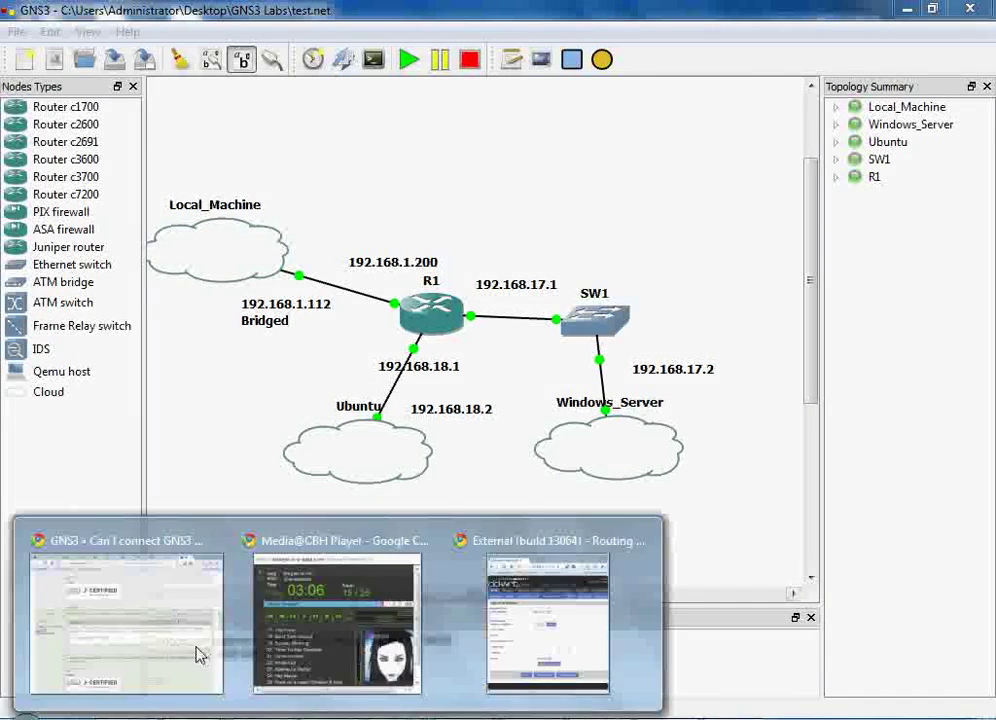